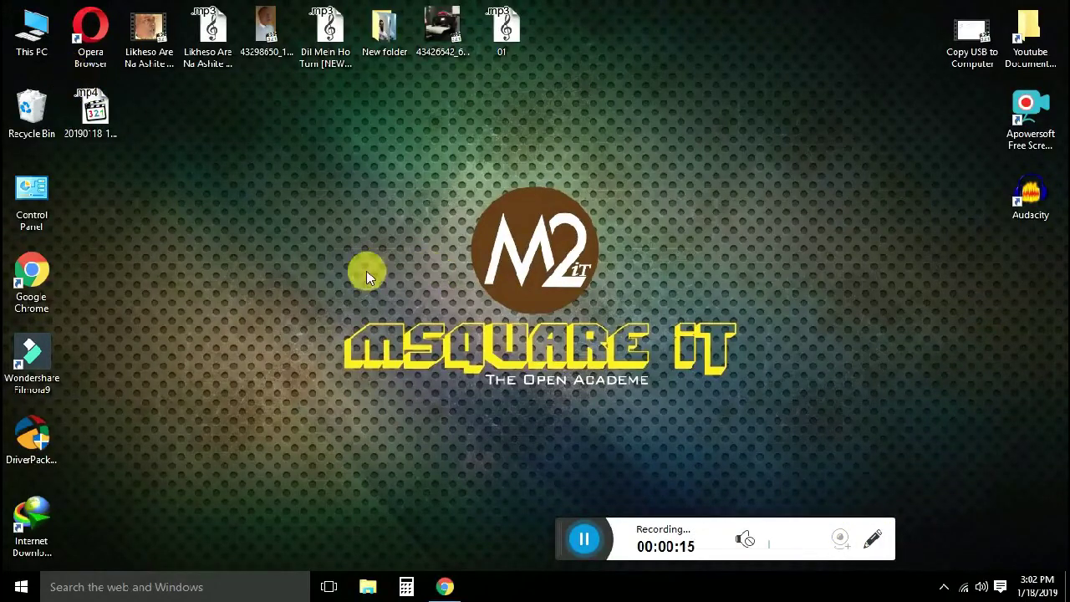
Launch Wondershare Filmora9, start a new project and dismiss the Message Center
{"action": "left_click", "coordinate": [34, 355]}
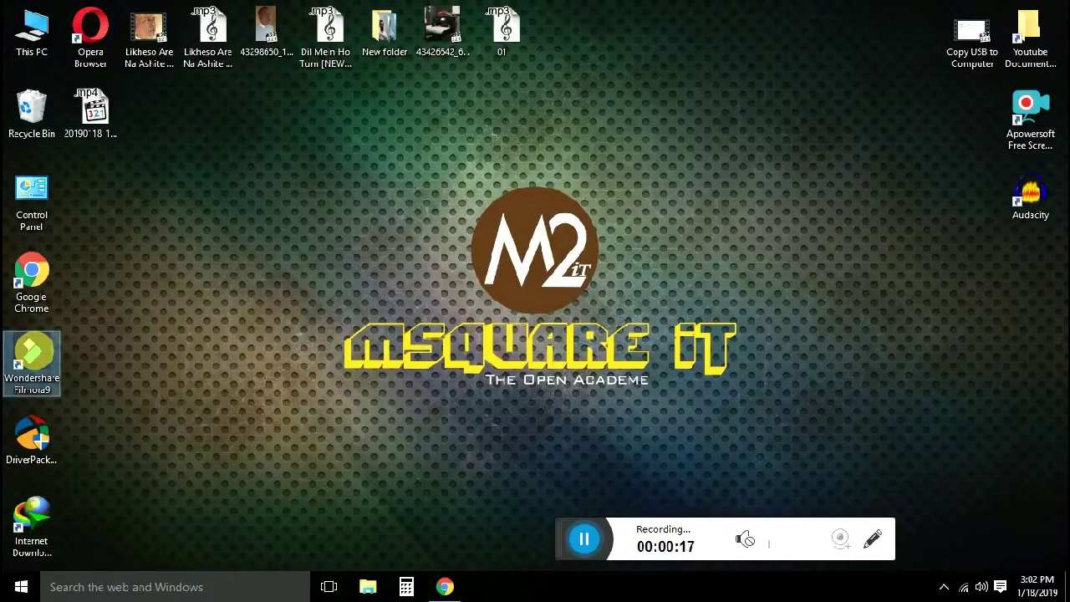
{"action": "double_click", "coordinate": [34, 355]}
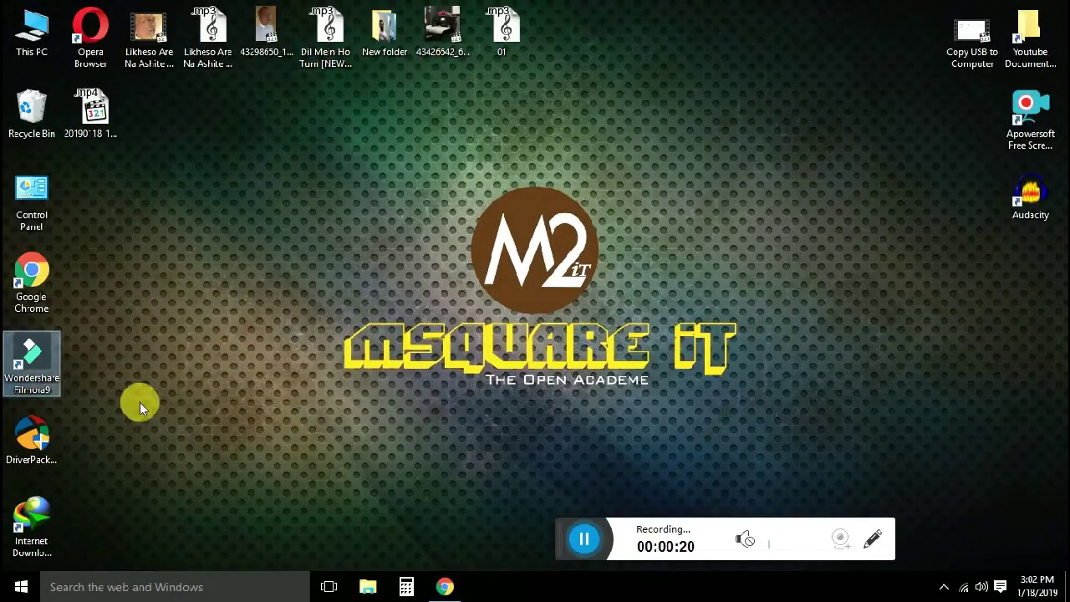
{"action": "left_click_drag", "start_coordinate": [569, 568], "coordinate": [576, 588]}
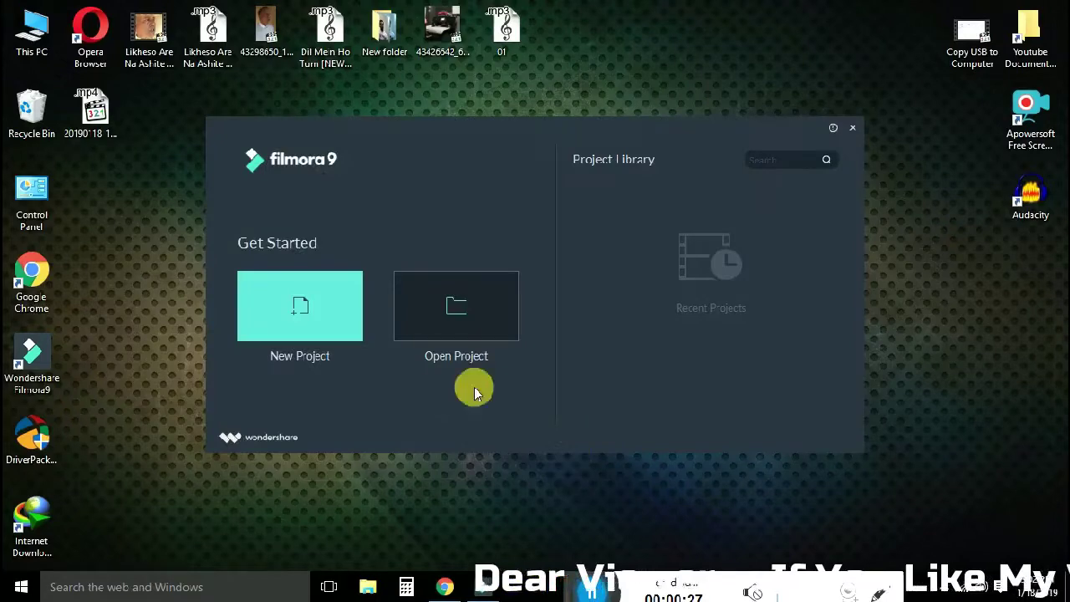
{"action": "left_click", "coordinate": [326, 305]}
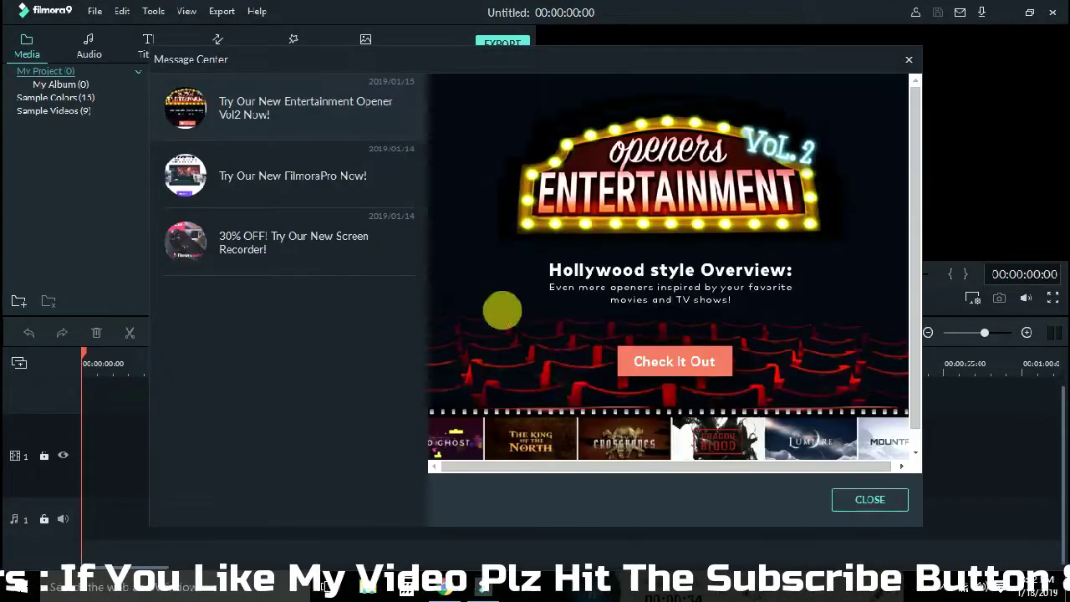
{"action": "left_click", "coordinate": [869, 500]}
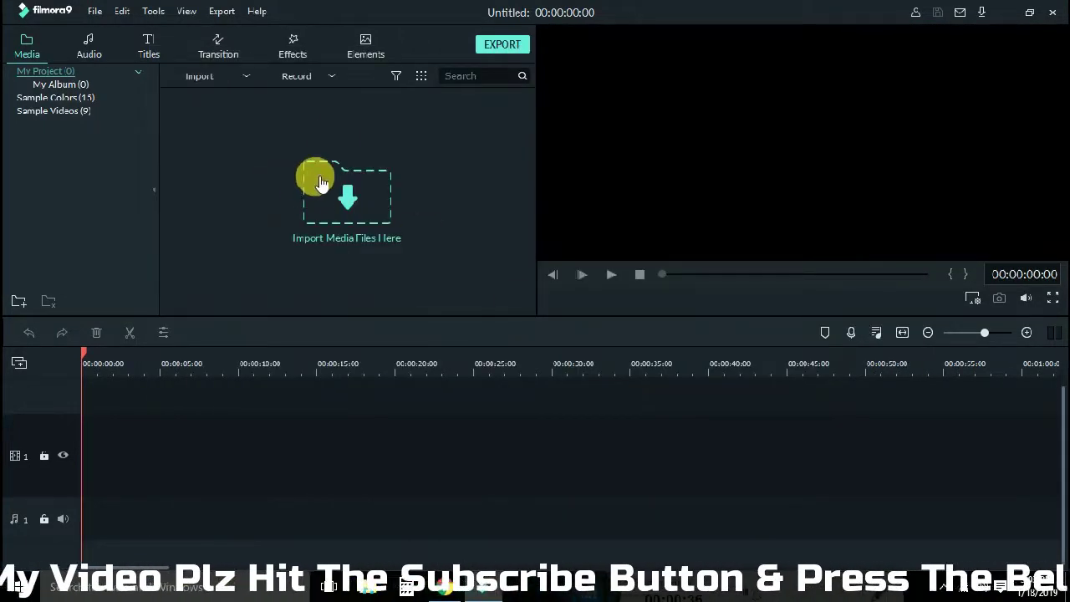
Import the desktop video file whose name starts with 43426642 into the project's media
{"action": "left_click", "coordinate": [354, 183]}
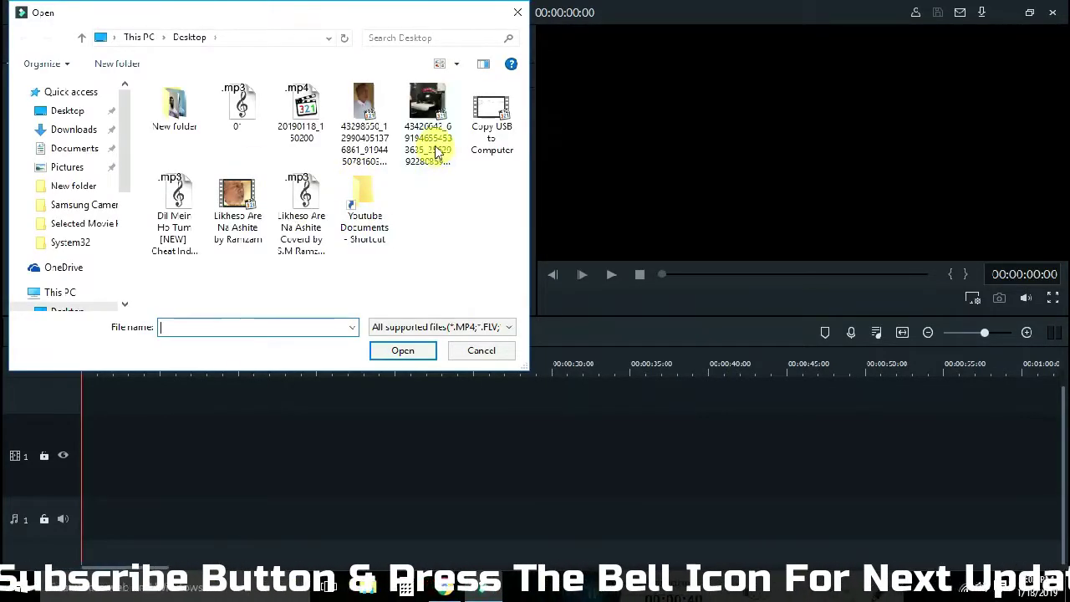
{"action": "left_click", "coordinate": [423, 105]}
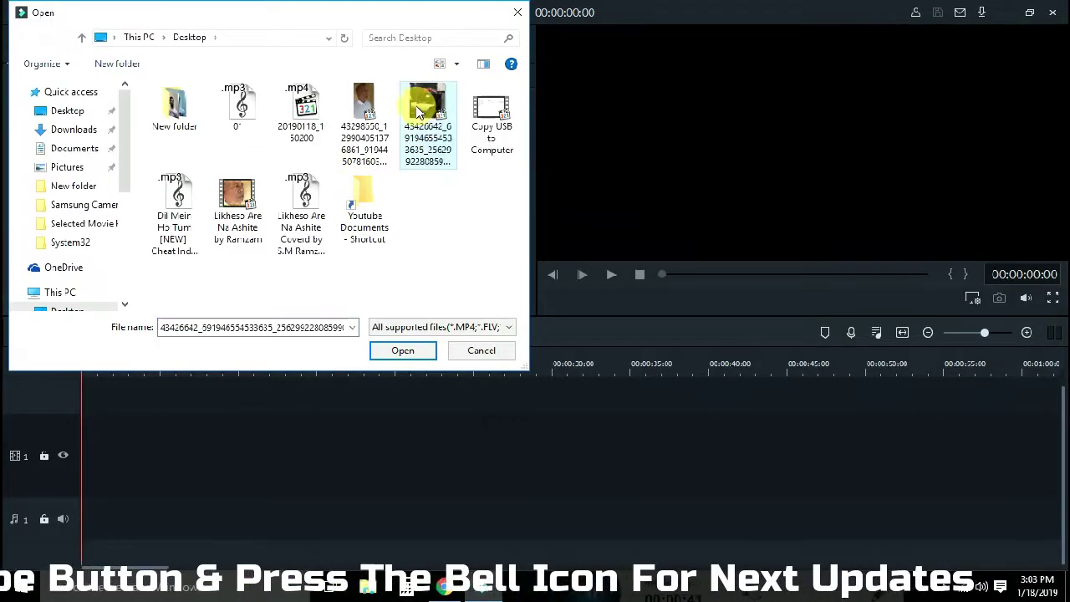
{"action": "left_click", "coordinate": [404, 351]}
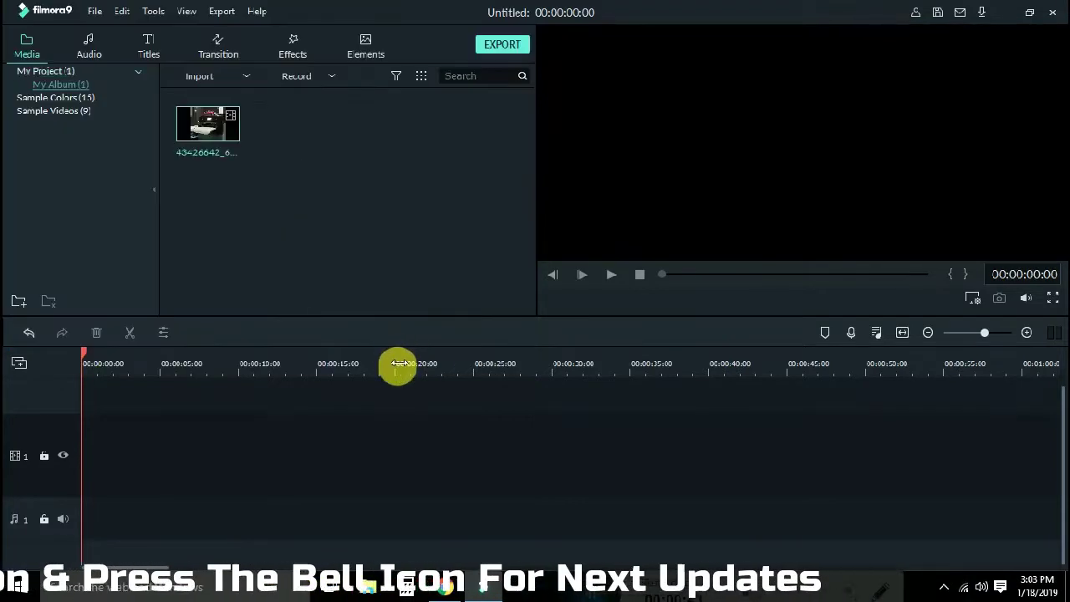
Place the imported clip at the start of video track 1 without changing the project settings, and move the playhead to about 4 seconds
{"action": "left_click", "coordinate": [208, 130]}
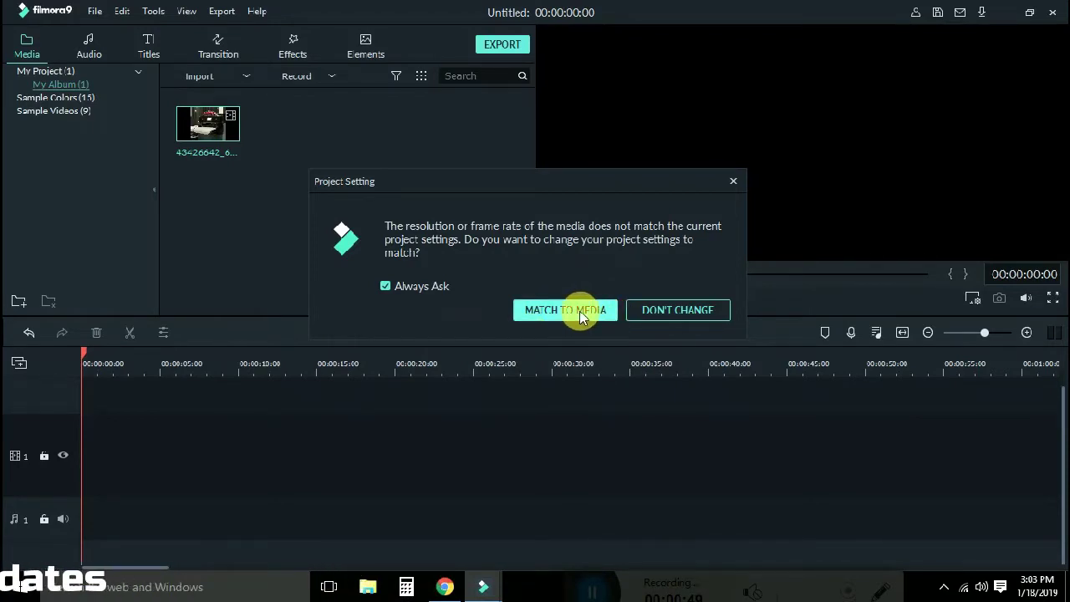
{"action": "left_click", "coordinate": [649, 309]}
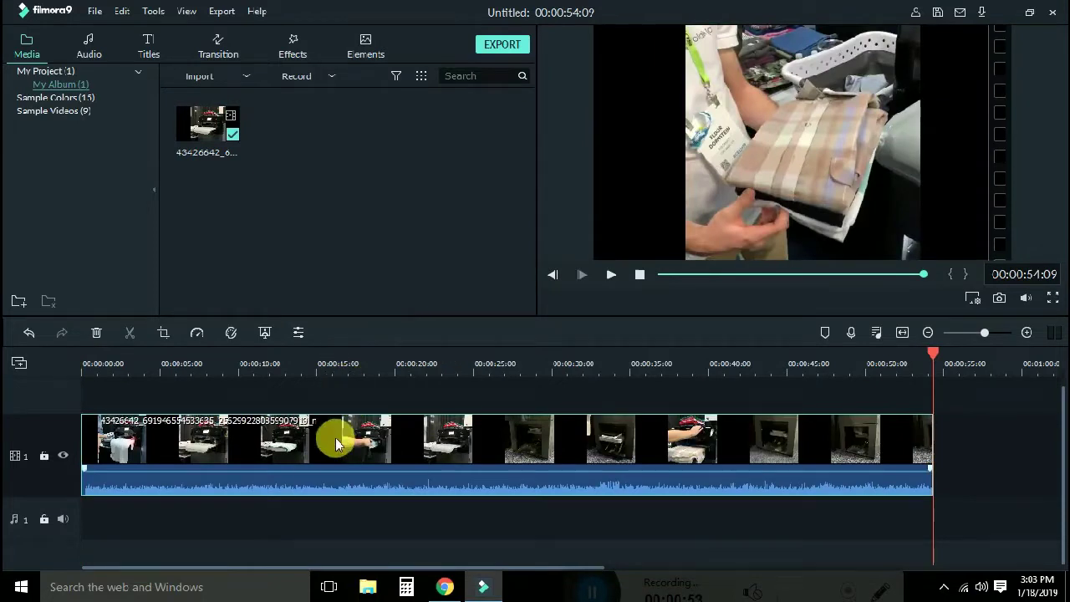
{"action": "left_click", "coordinate": [111, 380]}
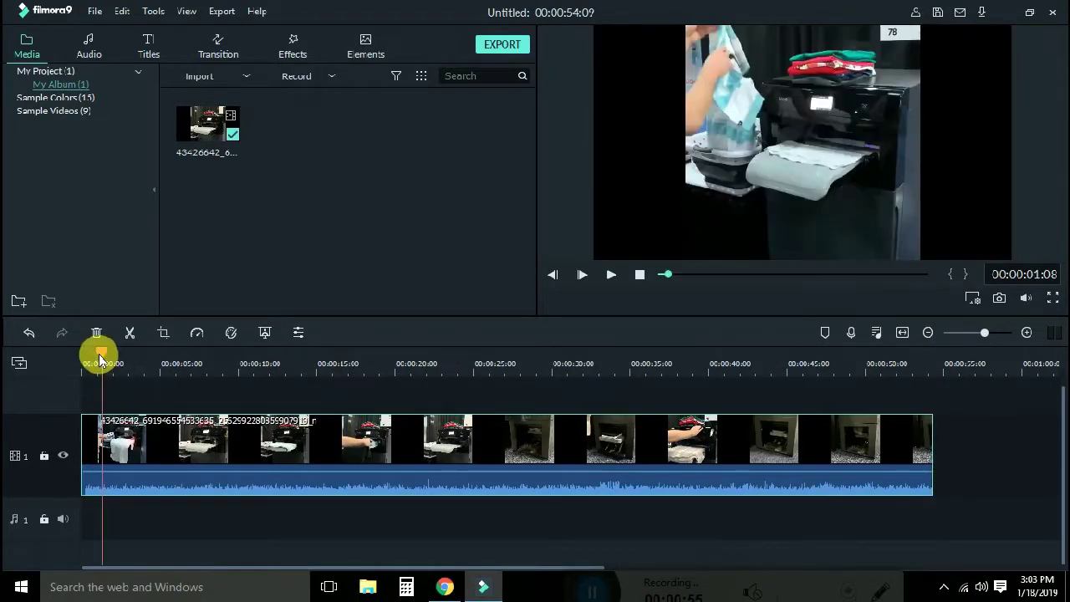
{"action": "left_click_drag", "start_coordinate": [99, 355], "coordinate": [67, 358]}
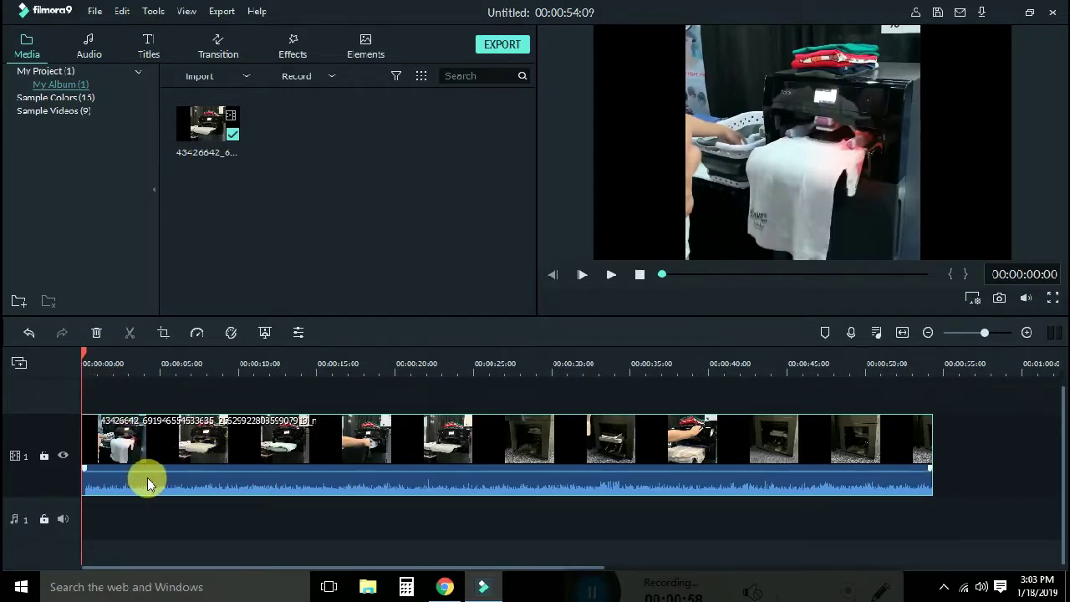
{"action": "left_click_drag", "start_coordinate": [87, 358], "coordinate": [150, 407]}
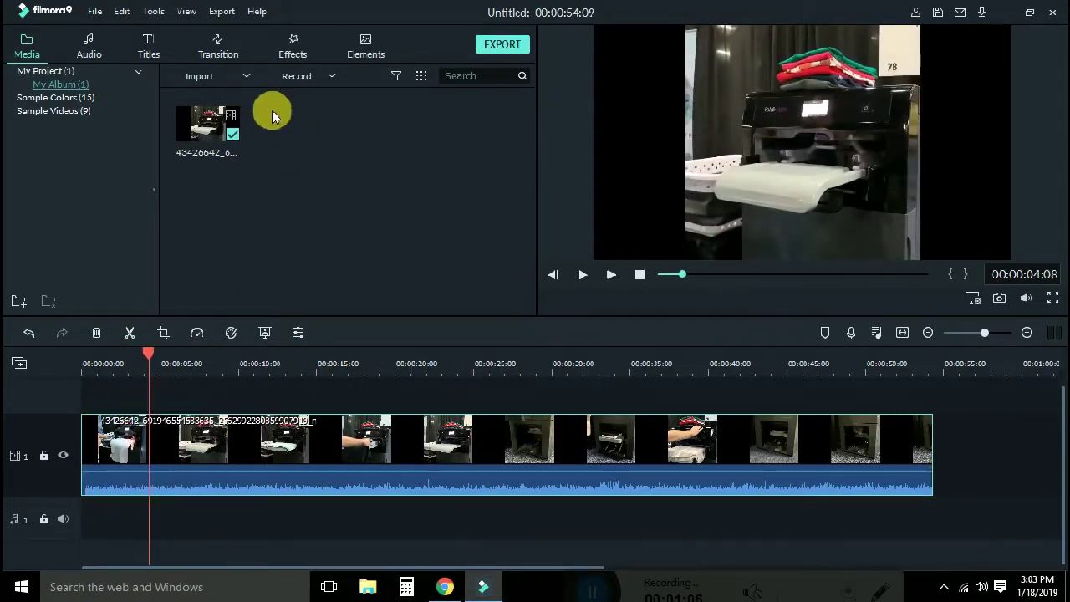
Browse the title presets in the Lower 3rds category
{"action": "mouse_move", "coordinate": [176, 123]}
{"action": "left_click", "coordinate": [150, 51]}
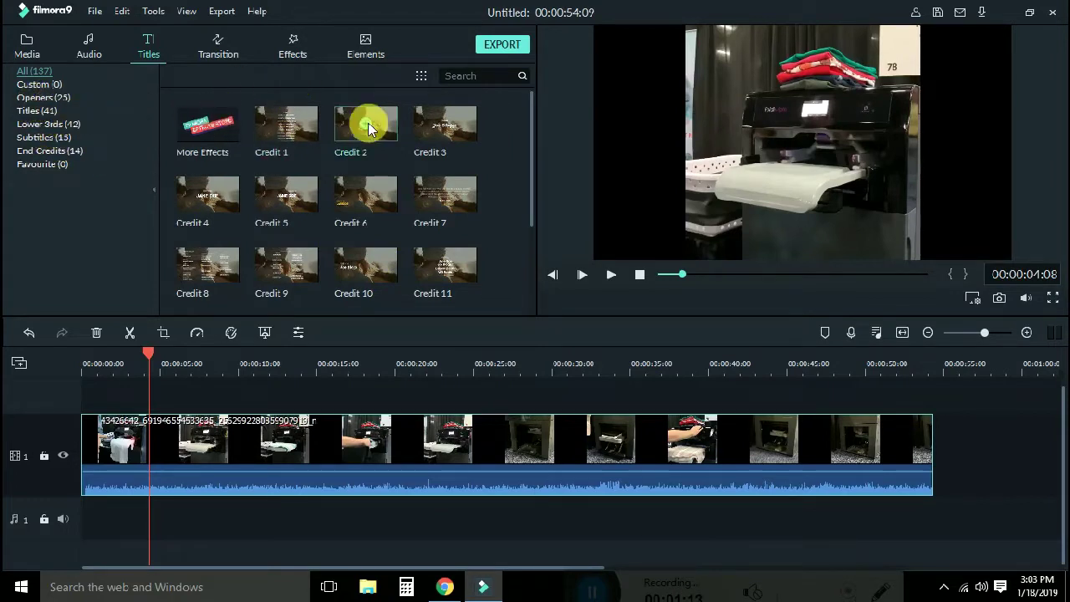
{"action": "mouse_move", "coordinate": [206, 210]}
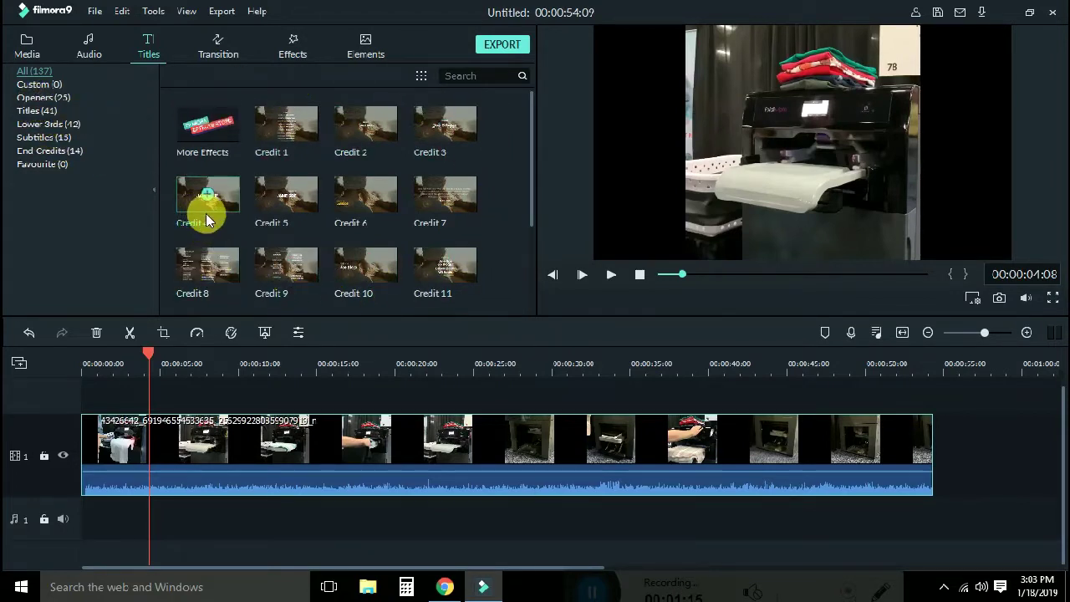
{"action": "left_click", "coordinate": [46, 124]}
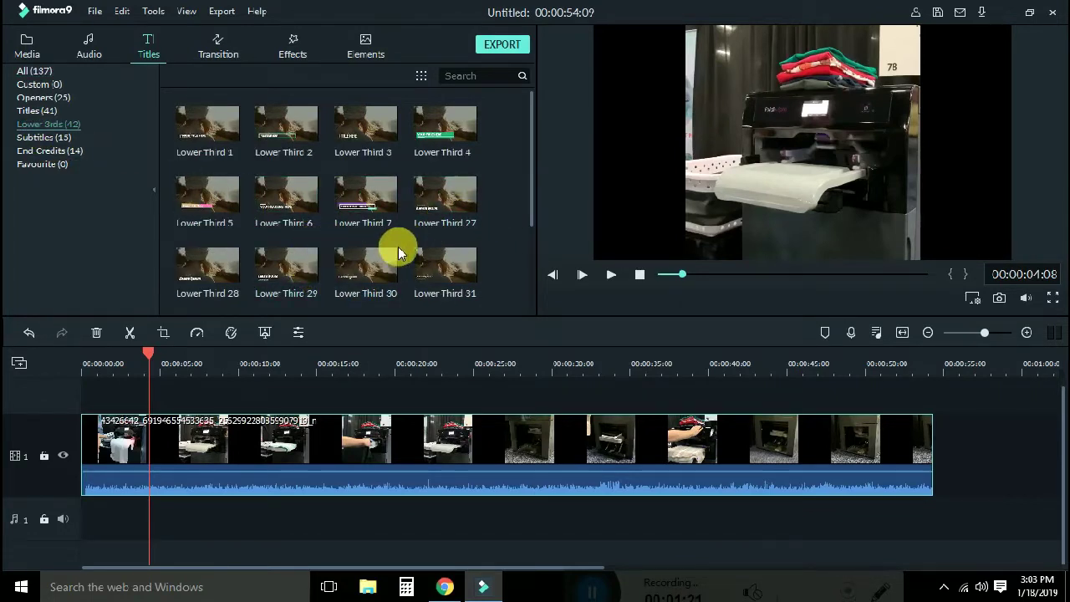
{"action": "scroll", "coordinate": [398, 247], "scroll_direction": "down", "scroll_amount": 5}
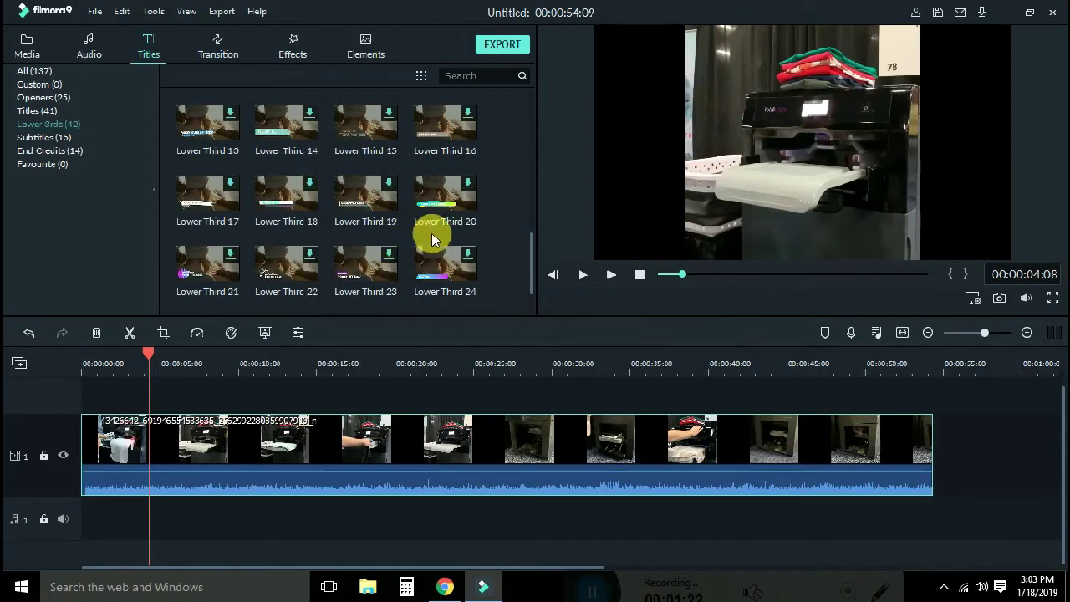
{"action": "mouse_move", "coordinate": [461, 209]}
{"action": "scroll", "coordinate": [371, 231], "scroll_direction": "down", "scroll_amount": 2}
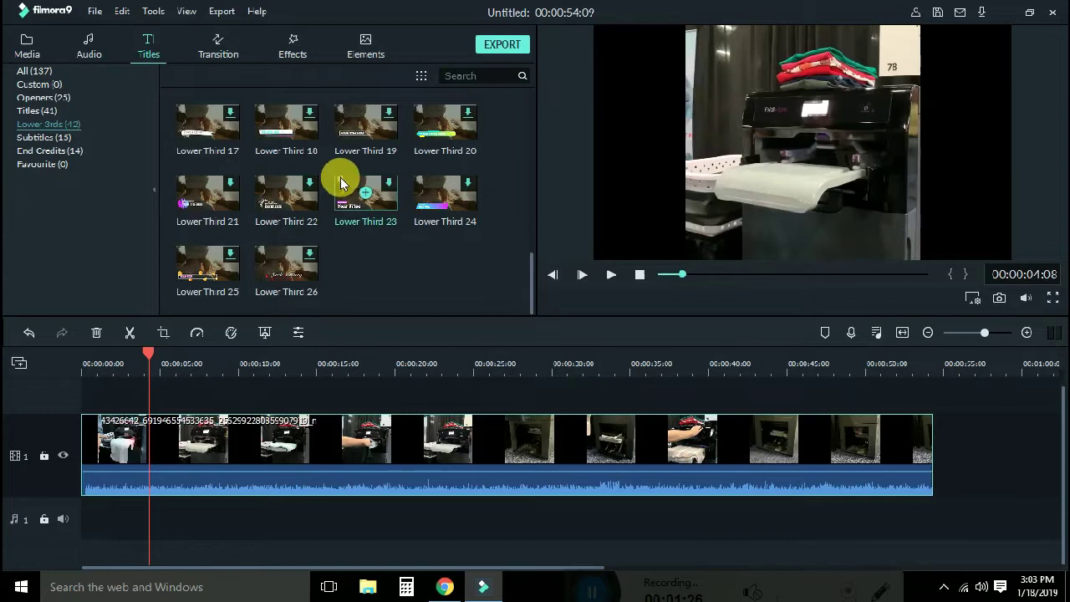
{"action": "scroll", "coordinate": [309, 239], "scroll_direction": "down", "scroll_amount": 3}
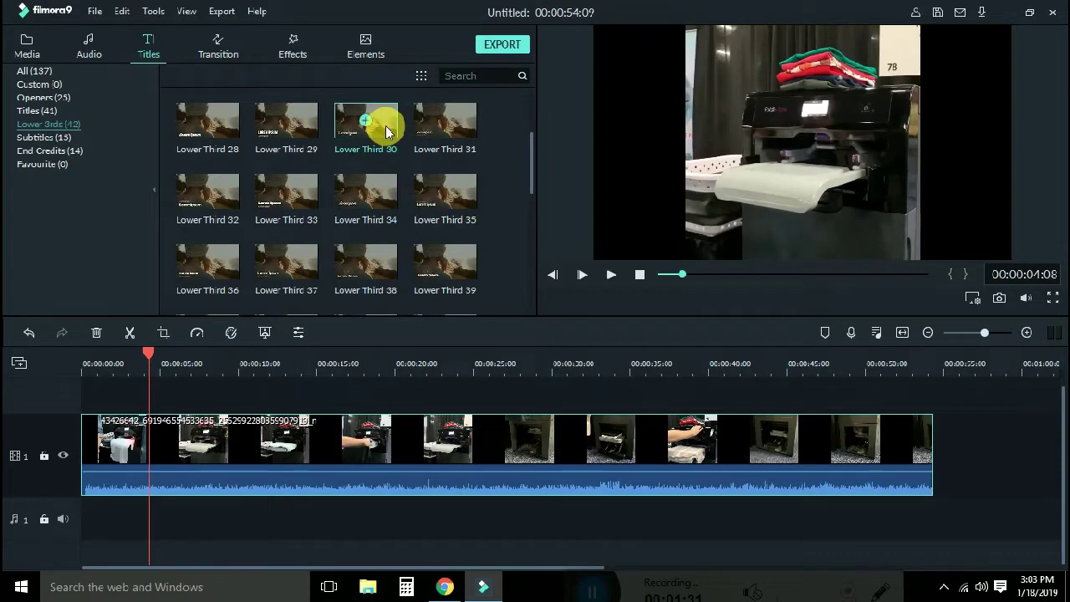
Preview the title presets Lower Third 30, 28, 39 and 38
{"action": "left_click", "coordinate": [385, 126]}
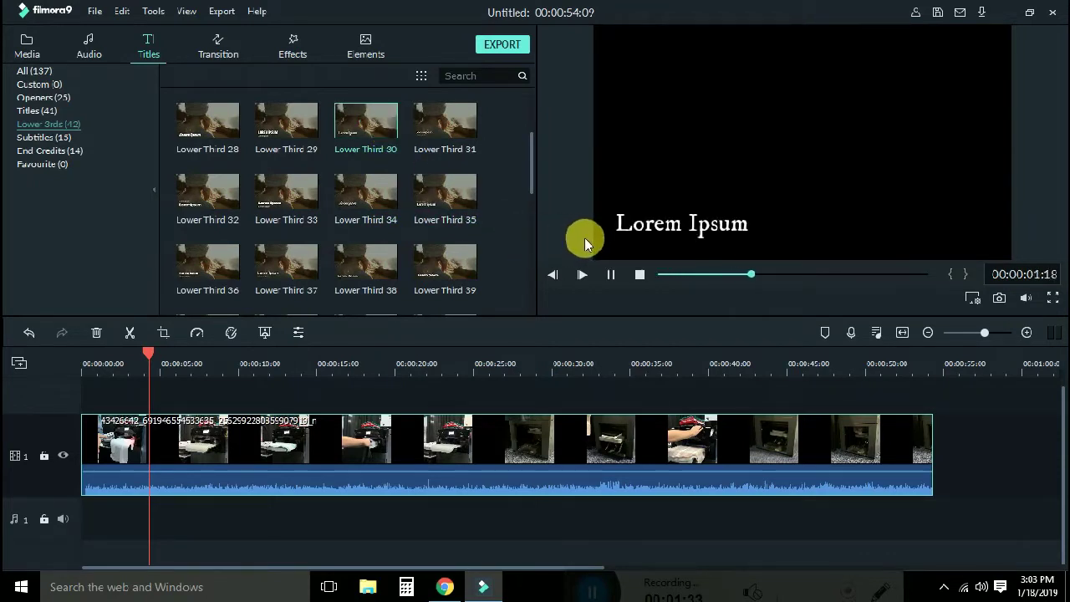
{"action": "left_click", "coordinate": [228, 127]}
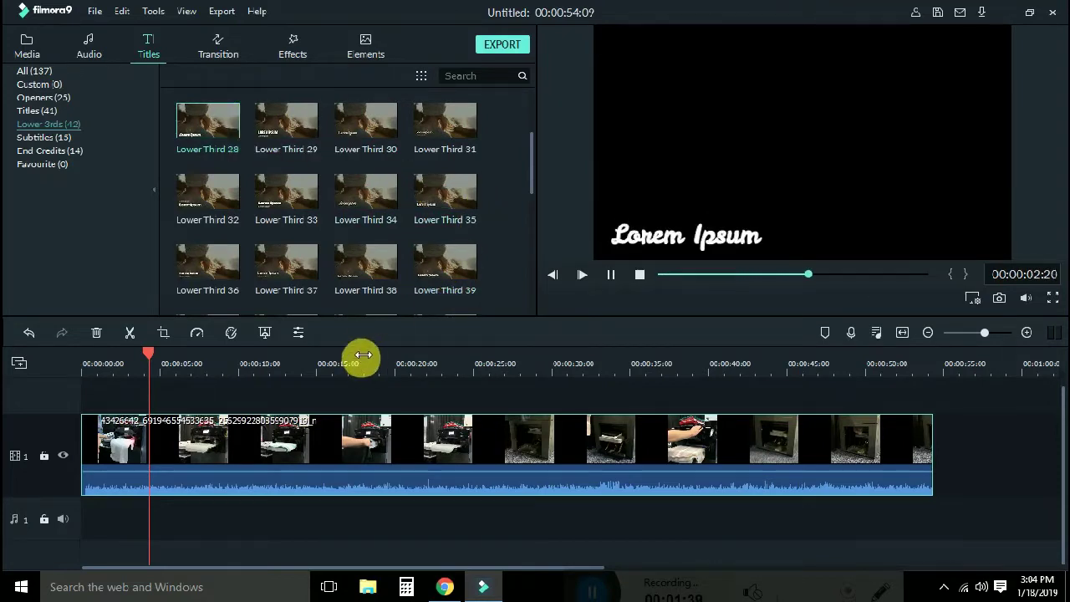
{"action": "left_click", "coordinate": [464, 267]}
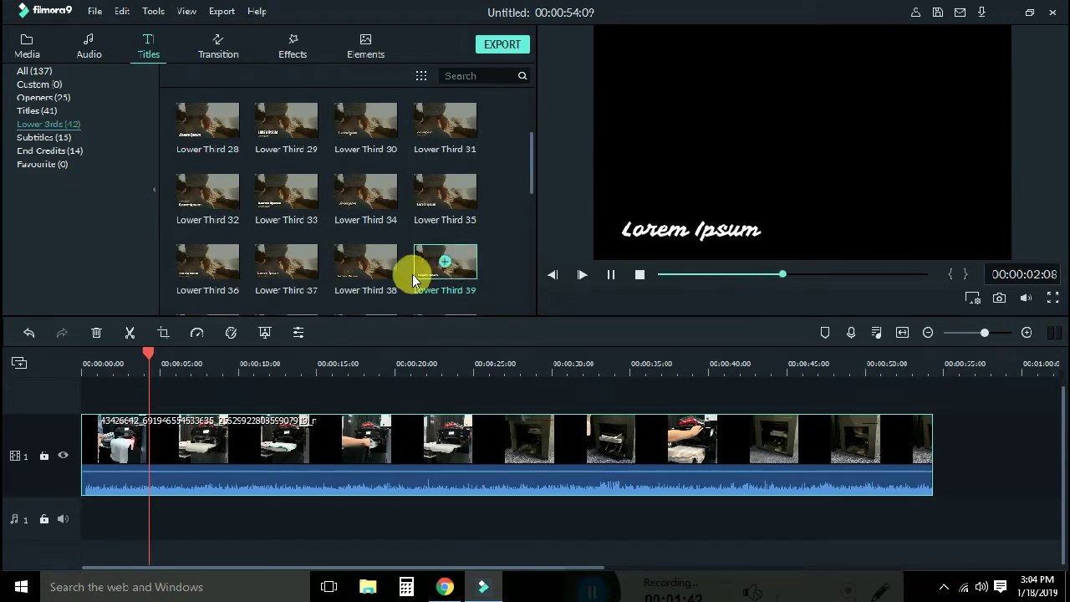
{"action": "left_click", "coordinate": [384, 272]}
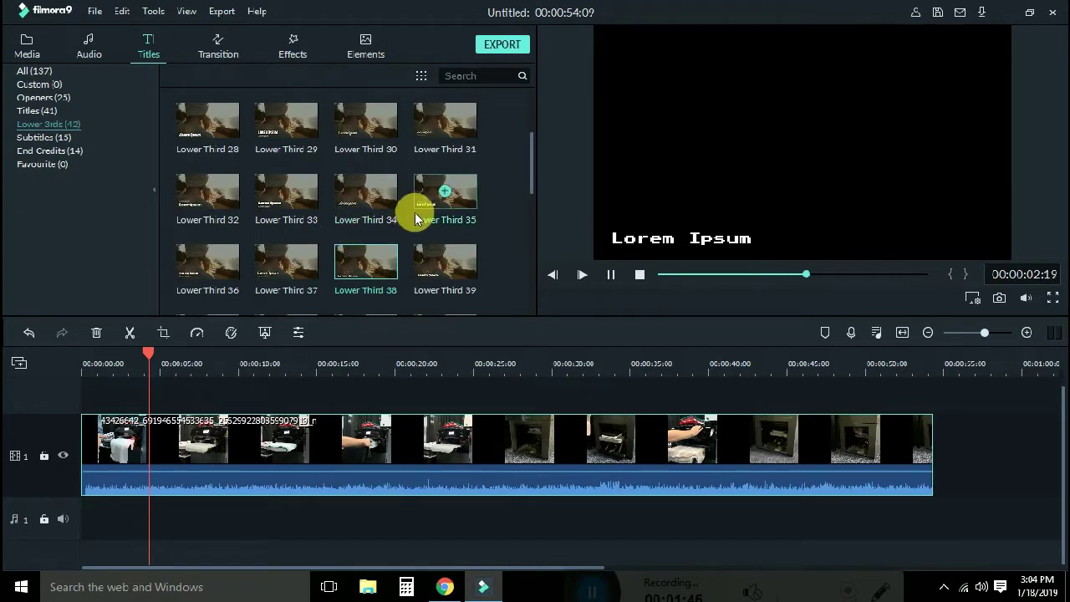
{"action": "scroll", "coordinate": [415, 212], "scroll_direction": "up", "scroll_amount": 2}
Preview Lower Third 4 and place it on a track above the video clip, starting at about 6 seconds
{"action": "left_click", "coordinate": [465, 126]}
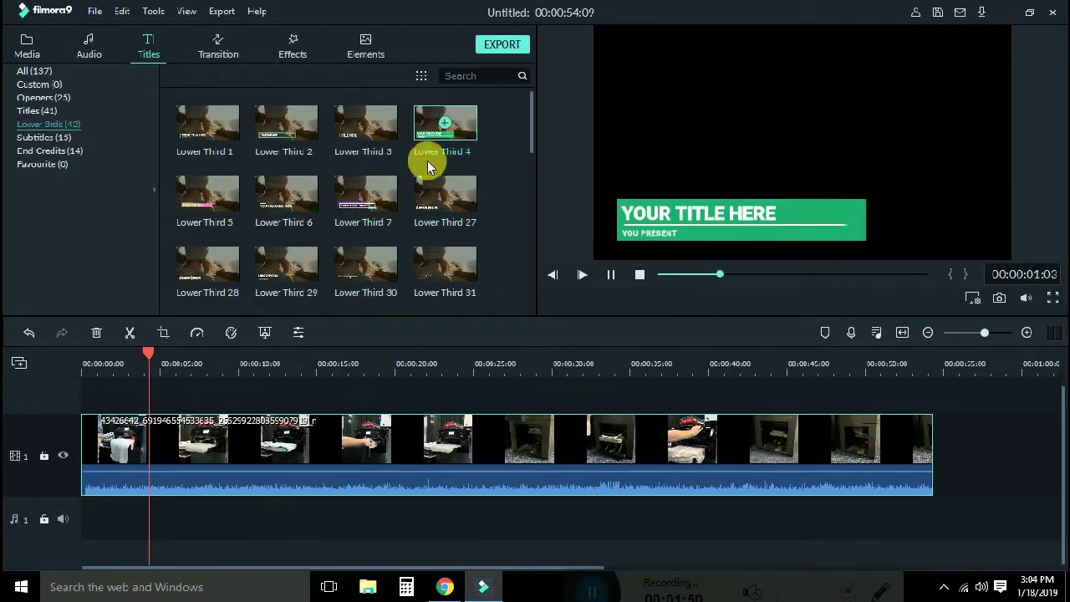
{"action": "left_click_drag", "start_coordinate": [466, 125], "coordinate": [181, 414]}
{"action": "left_click", "coordinate": [198, 487]}
{"action": "left_click", "coordinate": [244, 444]}
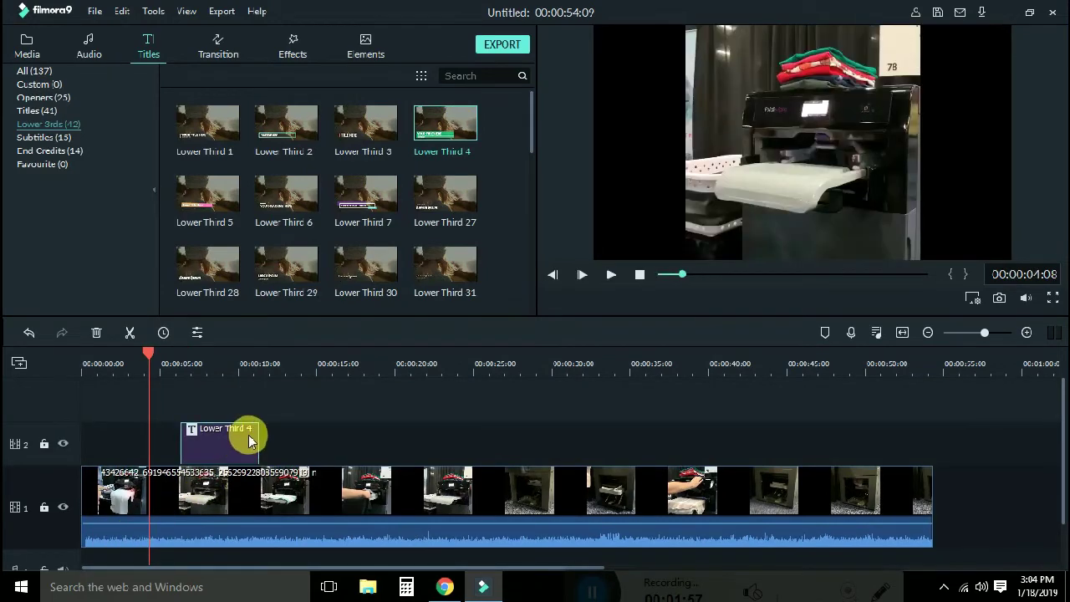
Play the timeline from about 6 seconds to check the title over the video
{"action": "left_click", "coordinate": [175, 368]}
{"action": "key", "text": "space"}
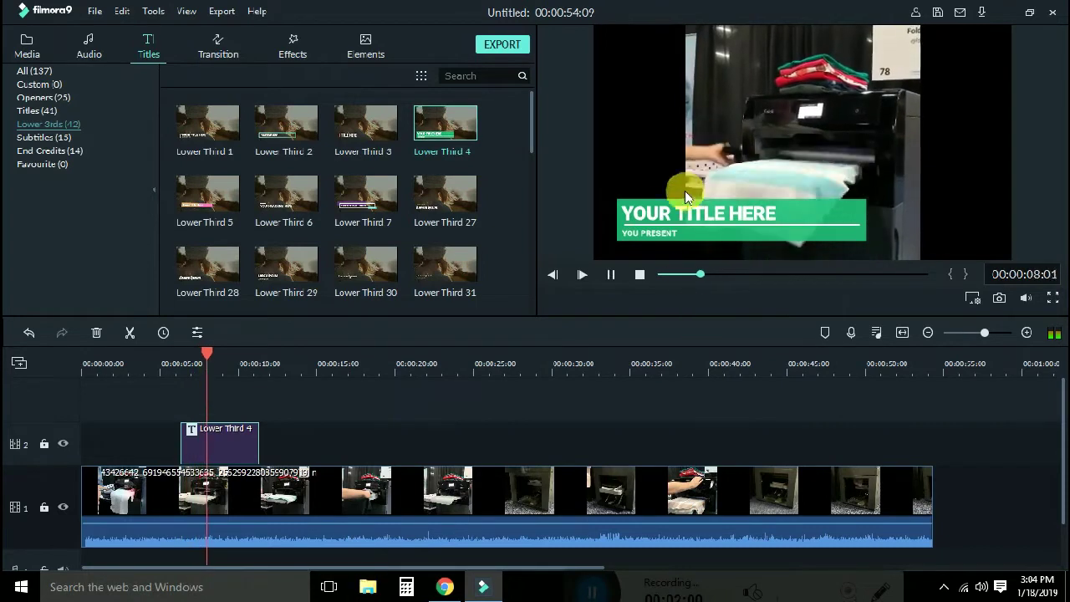
{"action": "key", "text": "space"}
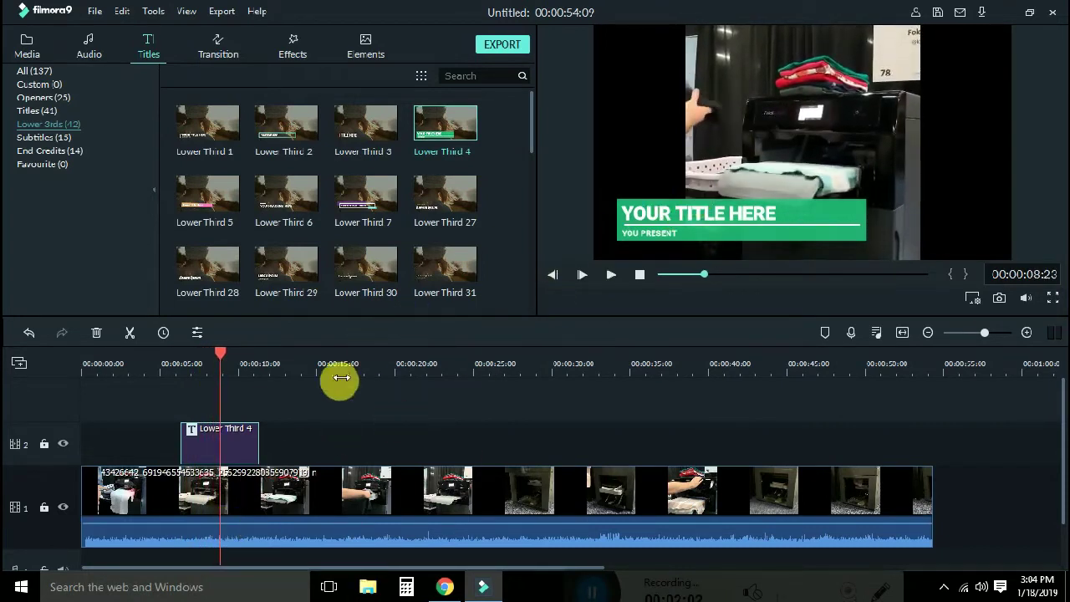
Replace the main text of the Lower Third 4 title with "If you like my video Plz Subscribe my channel"
{"action": "left_click", "coordinate": [236, 374]}
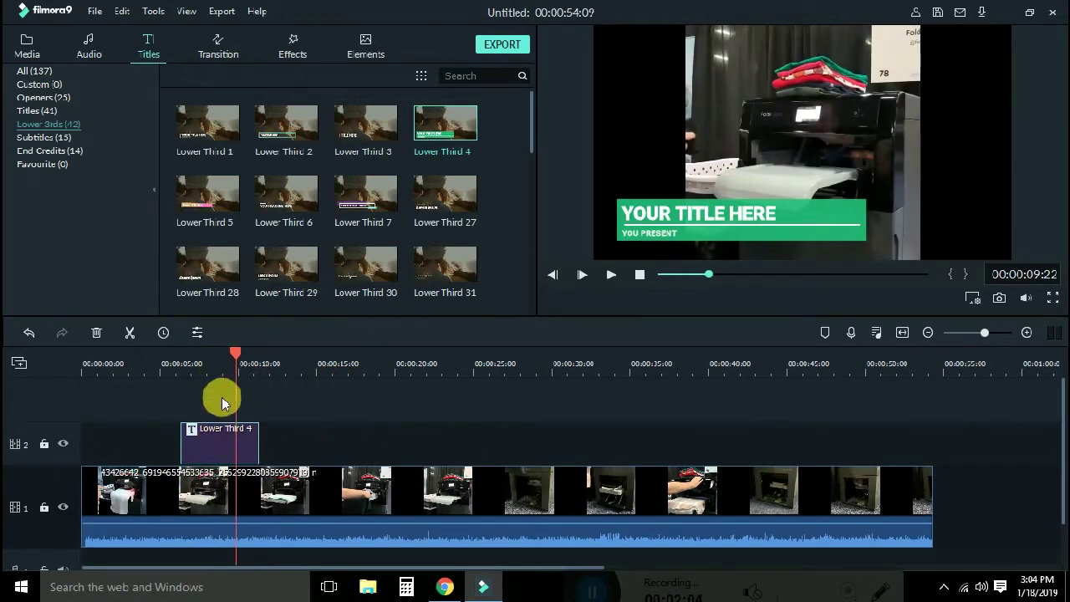
{"action": "double_click", "coordinate": [214, 438]}
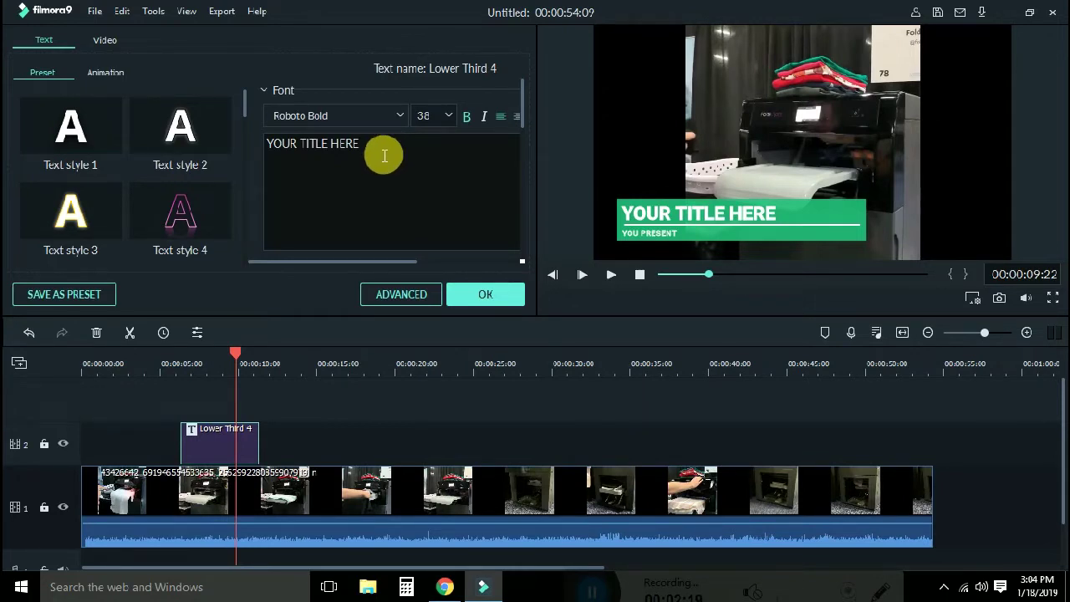
{"action": "triple_click", "coordinate": [262, 165]}
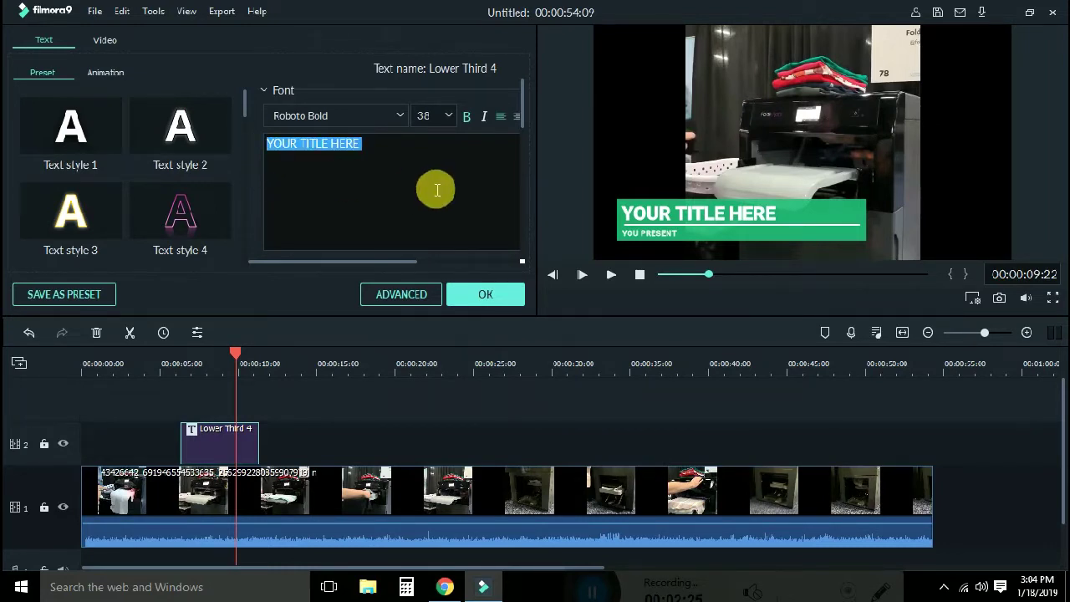
{"action": "type", "text": "P"}
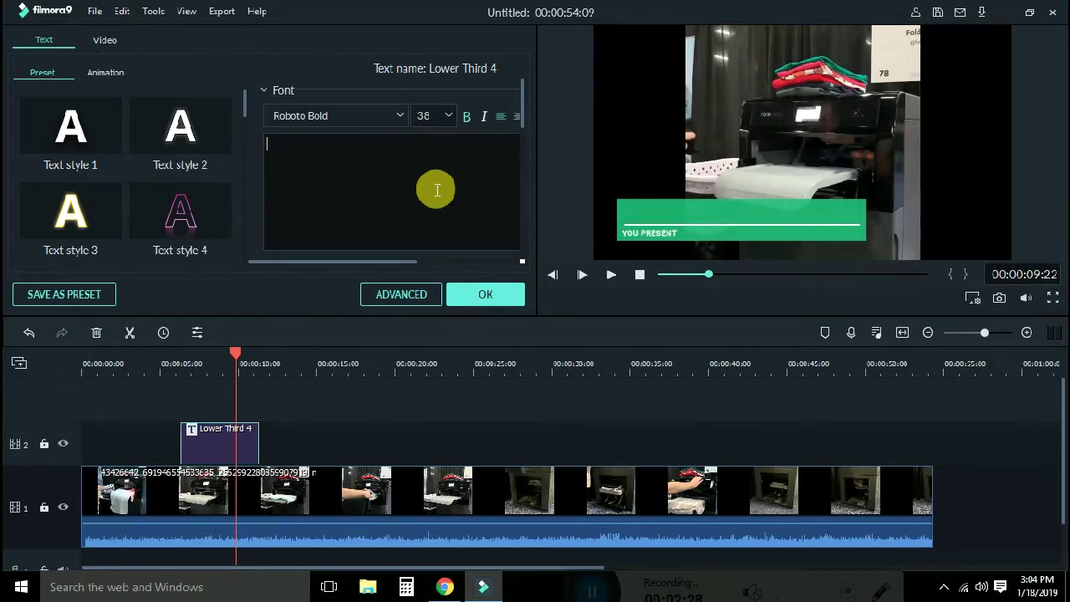
{"action": "type", "text": "f you like my vid"}
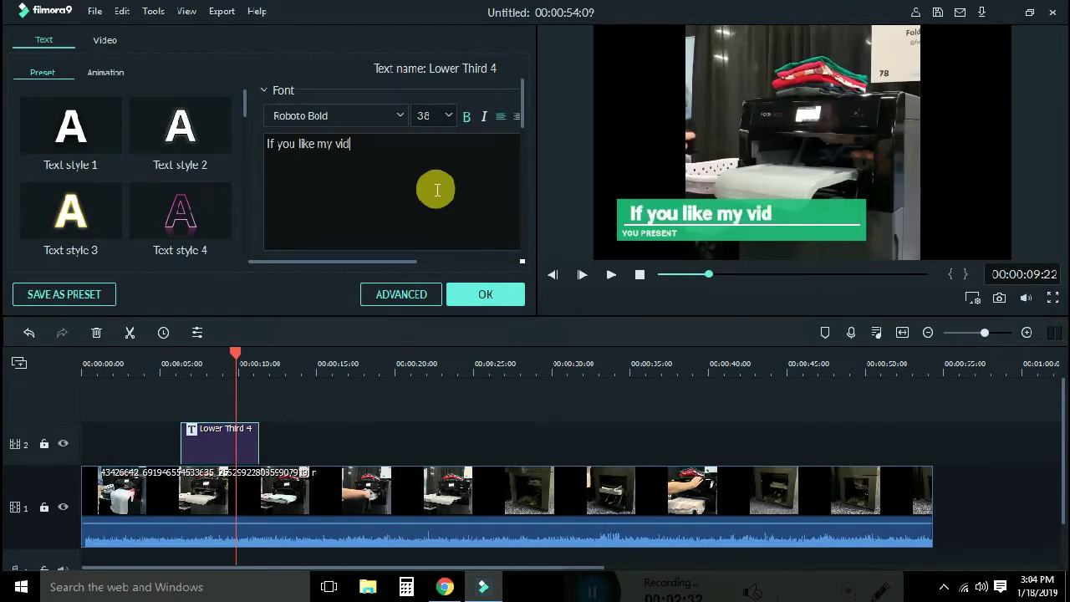
{"action": "type", "text": "eo P"}
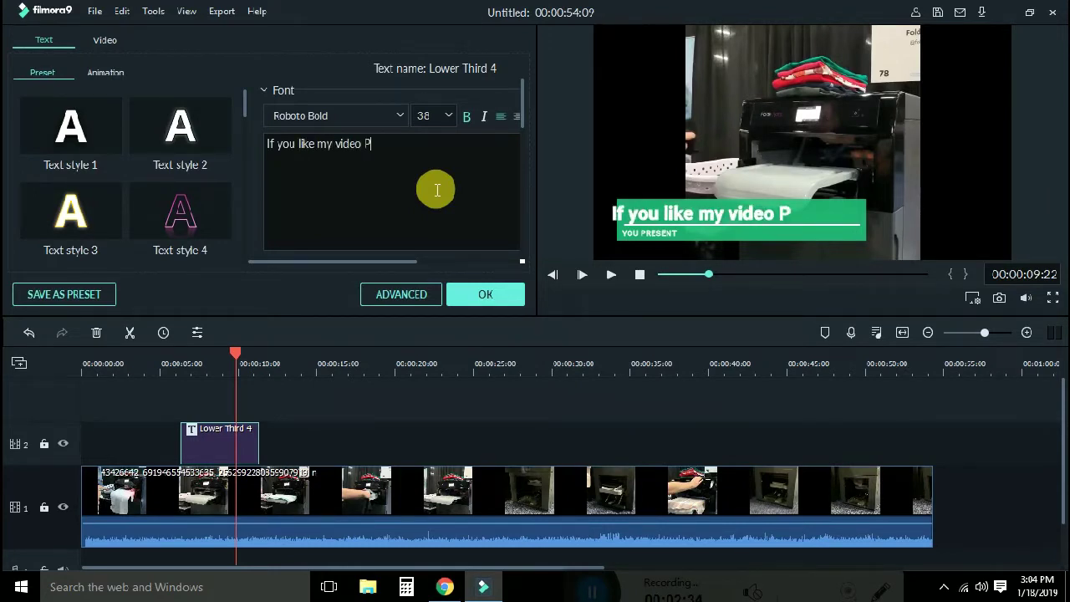
{"action": "type", "text": "lz Subs"}
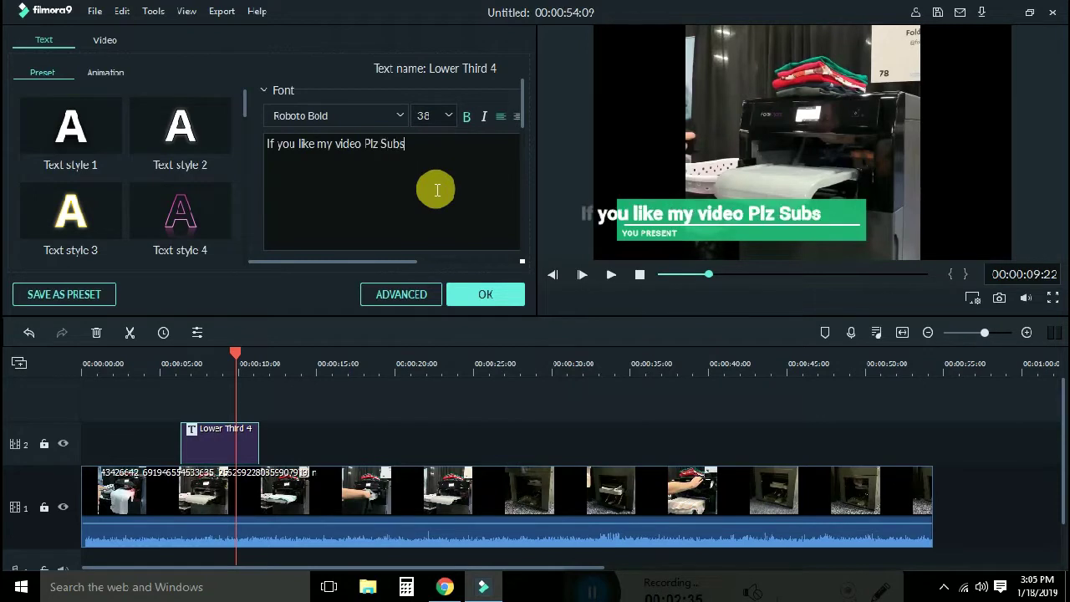
{"action": "type", "text": "cribe my "}
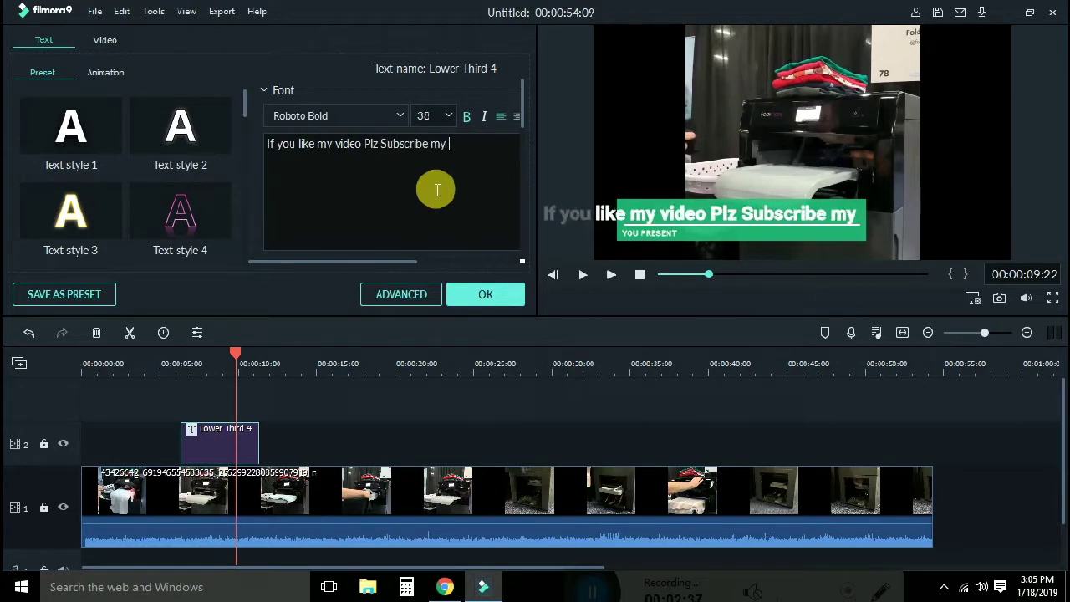
{"action": "type", "text": "channel"}
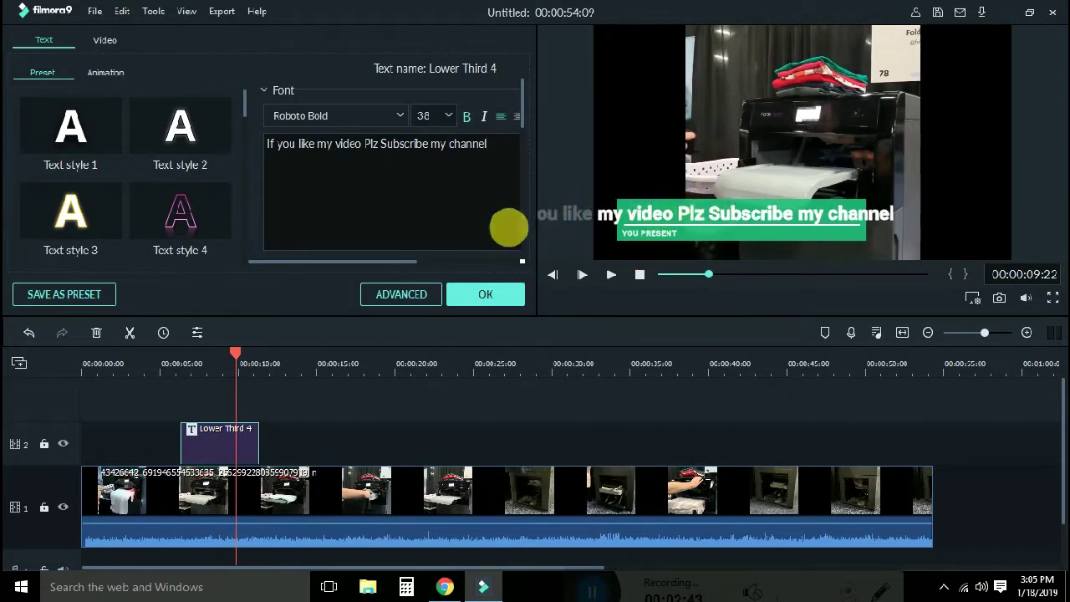
Set the main title text's font size to 32 and open the title in the advanced text editor
{"action": "key", "text": "ctrl+a"}
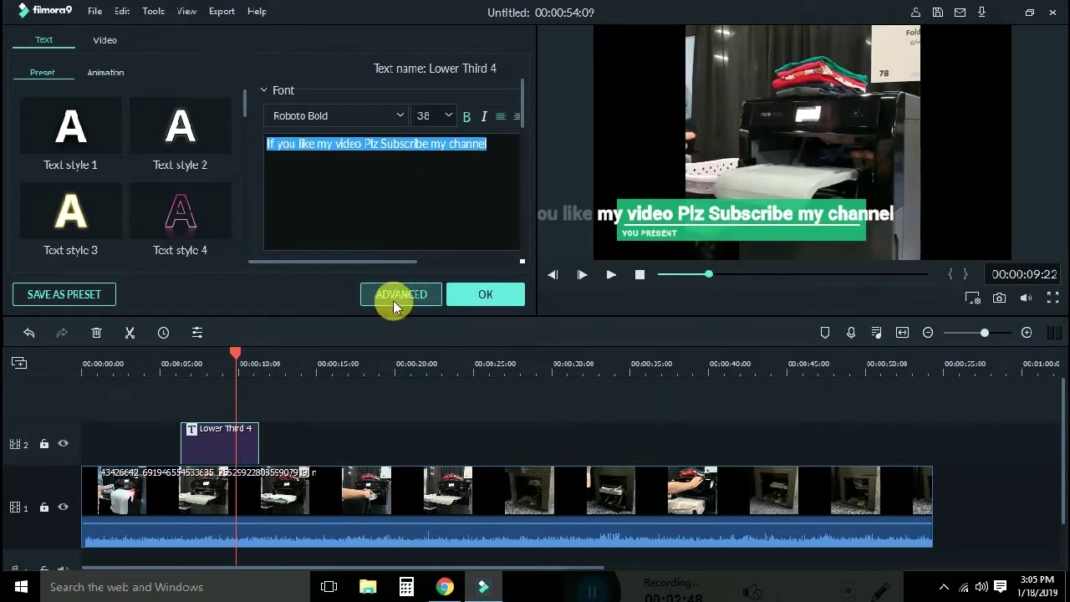
{"action": "left_click", "coordinate": [391, 192]}
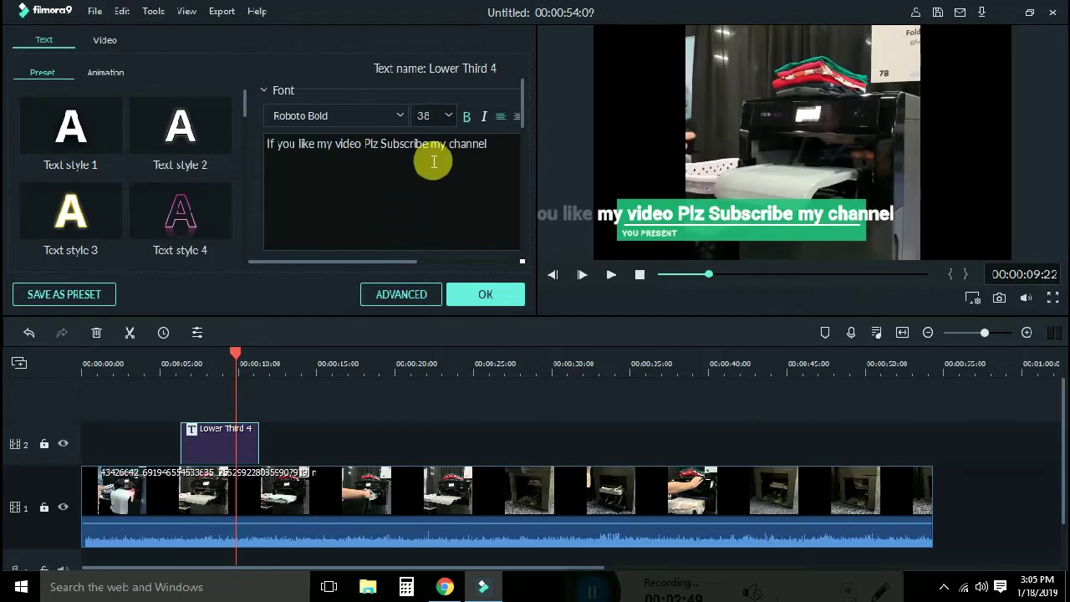
{"action": "left_click", "coordinate": [447, 118]}
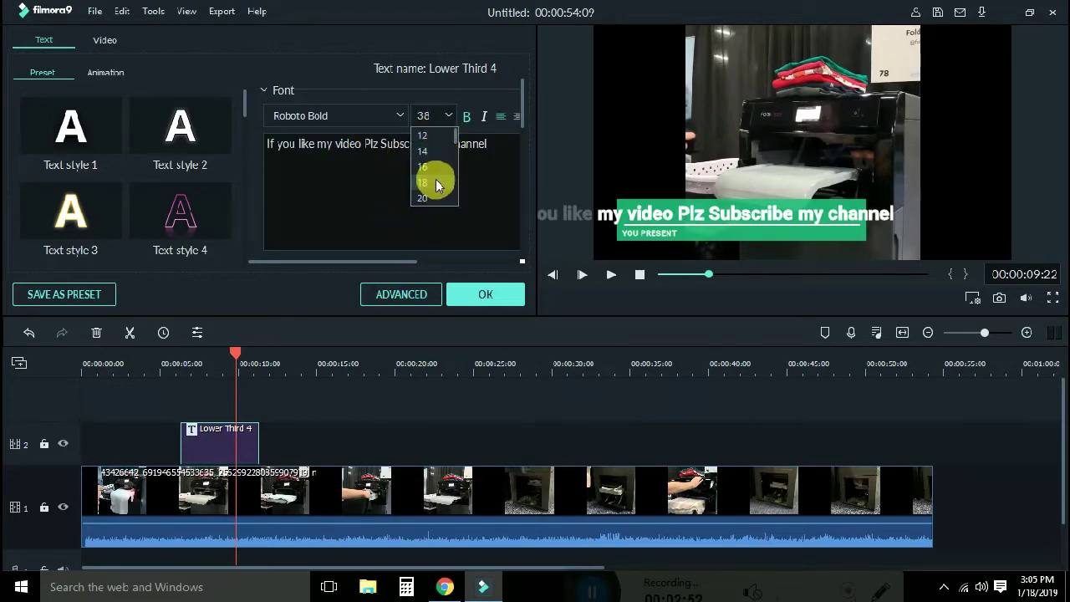
{"action": "left_click", "coordinate": [358, 176]}
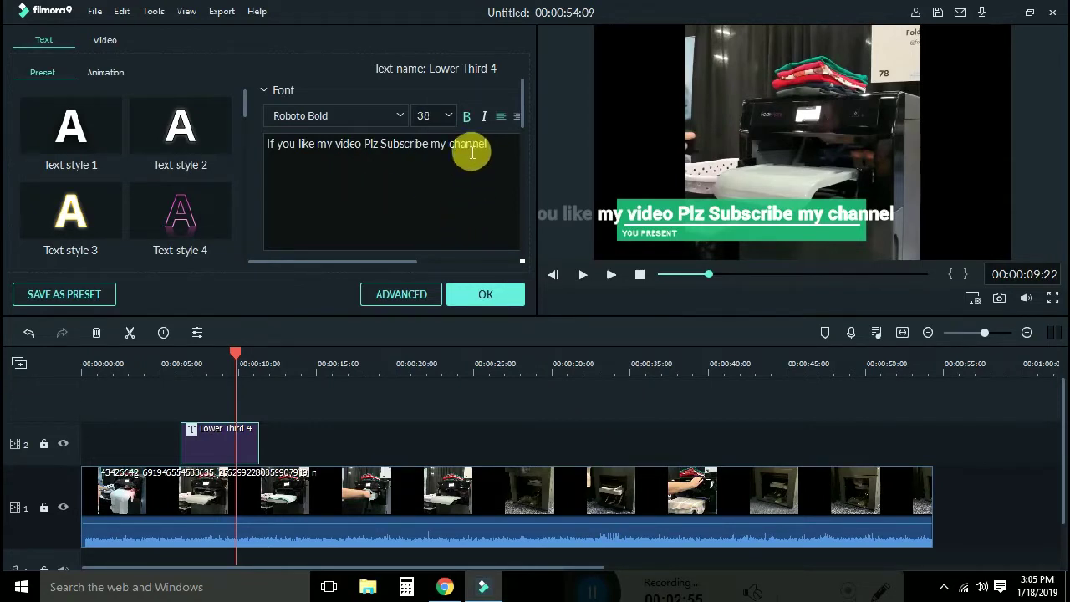
{"action": "left_click", "coordinate": [449, 118]}
{"action": "scroll", "coordinate": [439, 193], "scroll_direction": "down", "scroll_amount": 2}
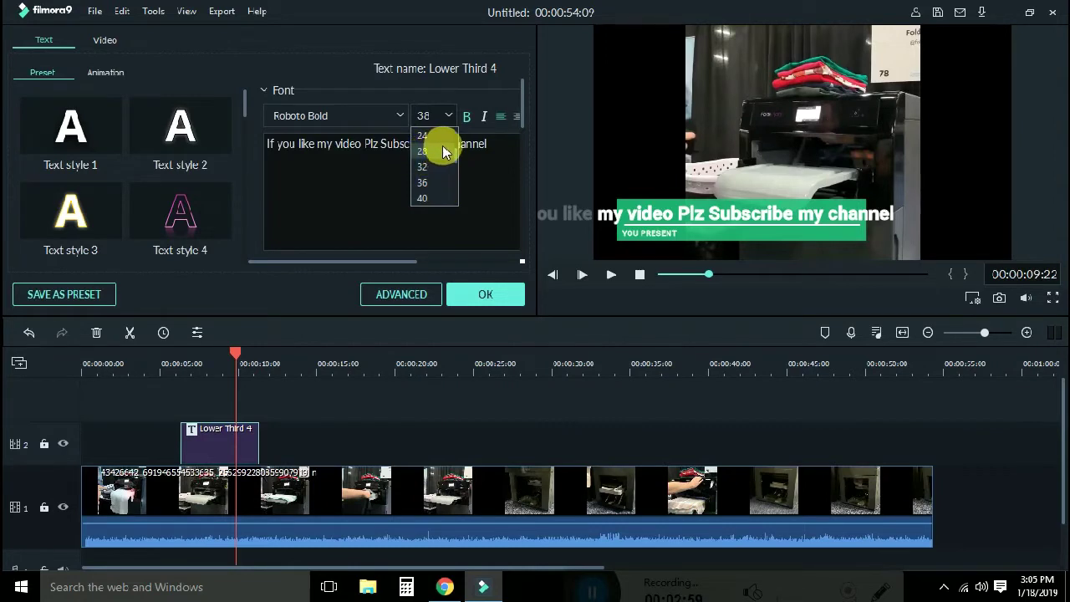
{"action": "left_click", "coordinate": [429, 167]}
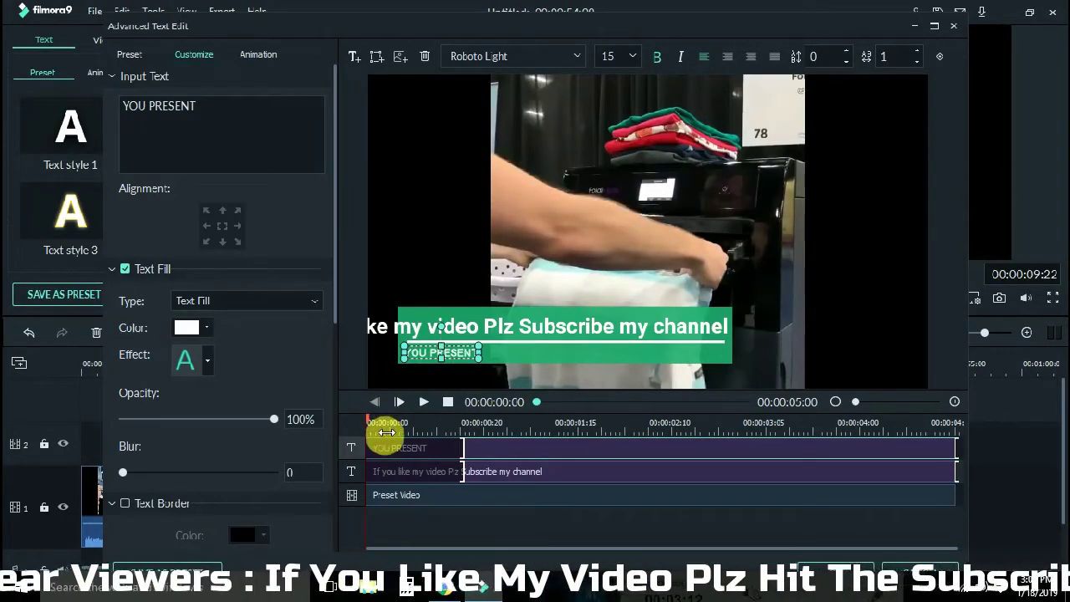
Check which part of the title each layer controls and delete the "YOU PRESENT" text layer
{"action": "left_click", "coordinate": [456, 501]}
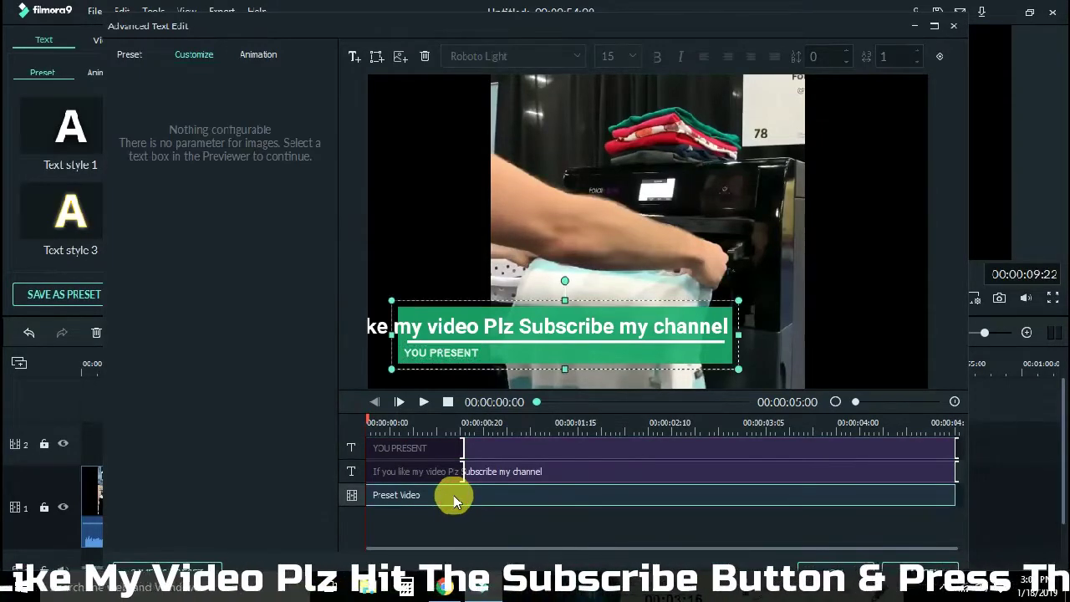
{"action": "left_click", "coordinate": [499, 472]}
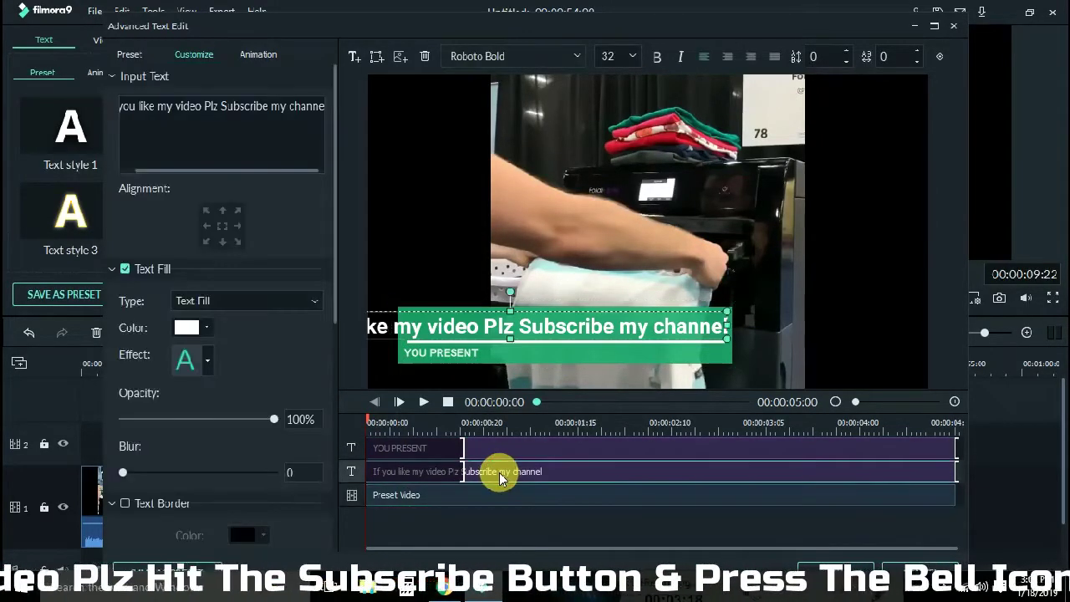
{"action": "left_click", "coordinate": [462, 499]}
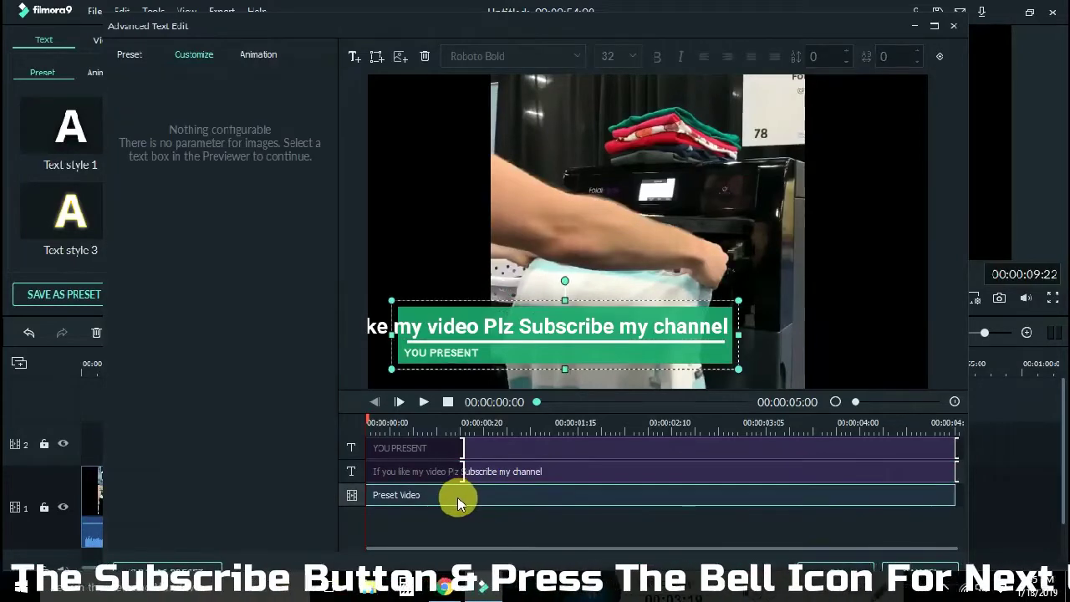
{"action": "left_click", "coordinate": [430, 474]}
{"action": "left_click", "coordinate": [421, 448]}
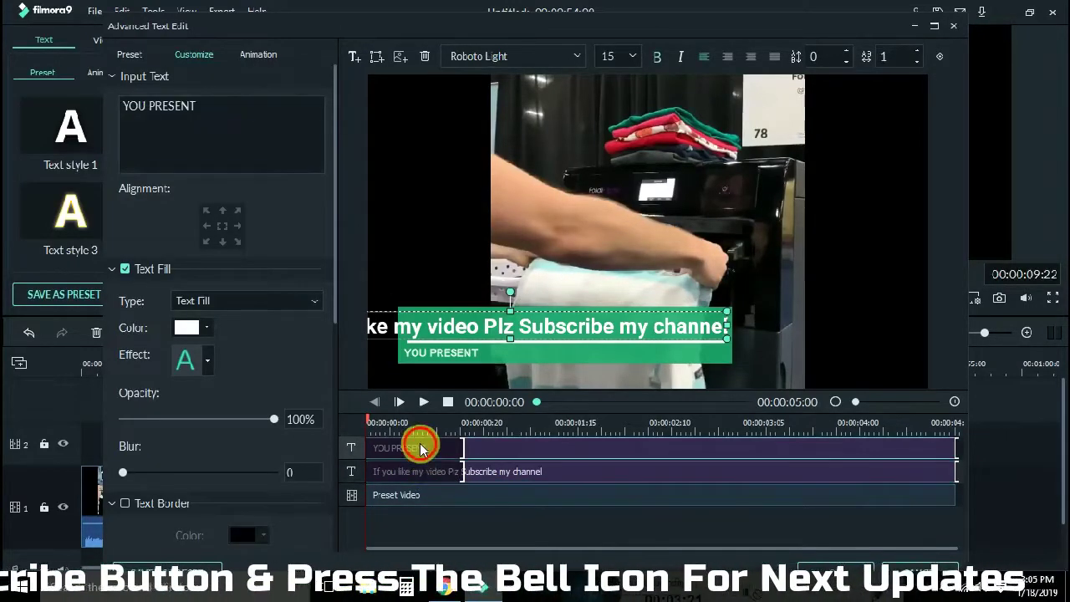
{"action": "left_click", "coordinate": [414, 500]}
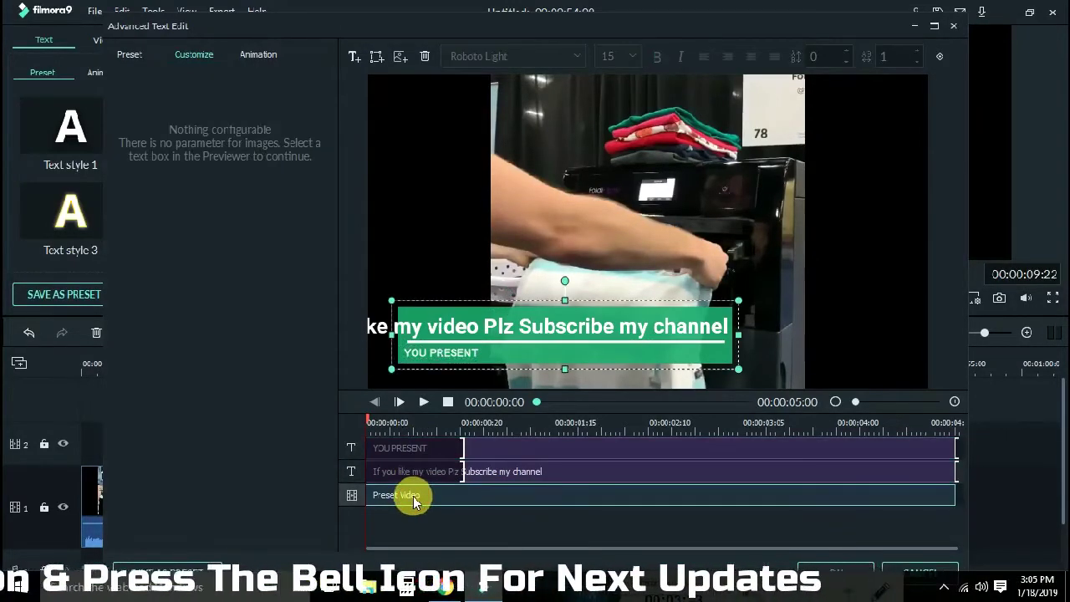
{"action": "left_click", "coordinate": [449, 476]}
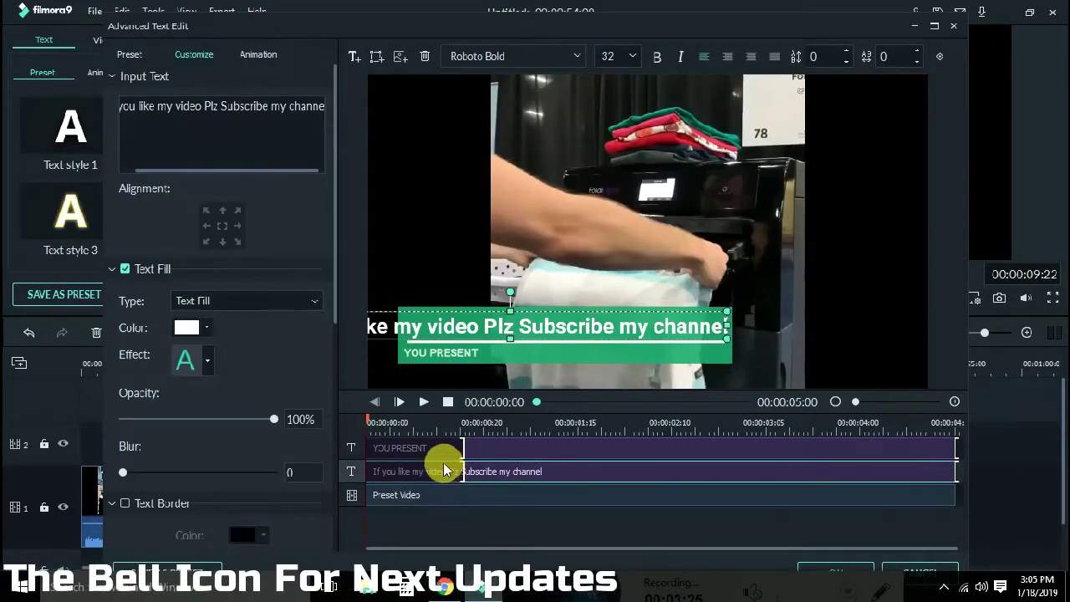
{"action": "left_click", "coordinate": [436, 450]}
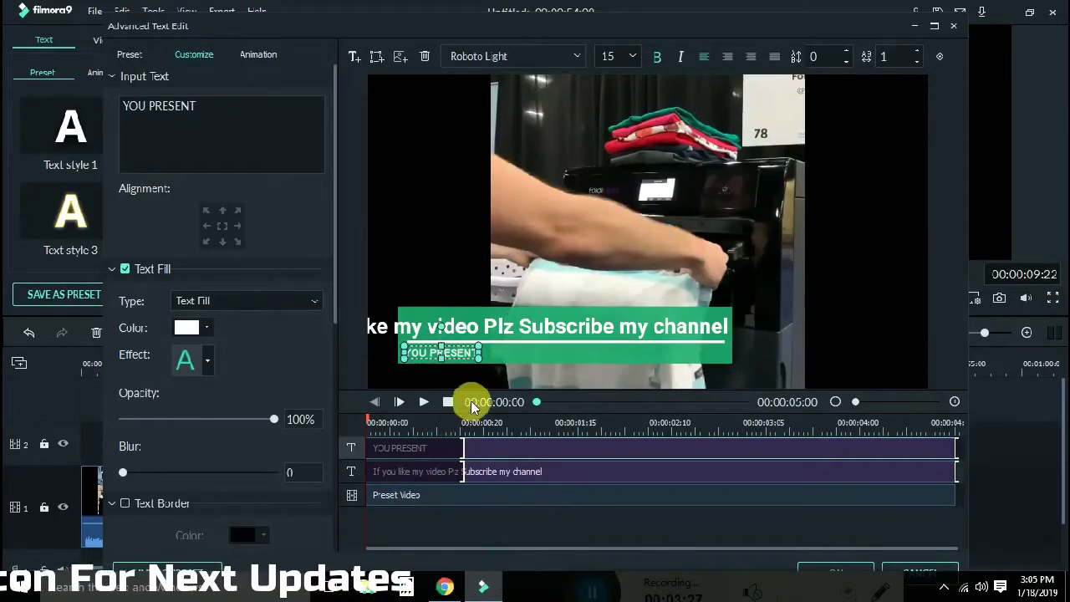
{"action": "key", "text": "Delete"}
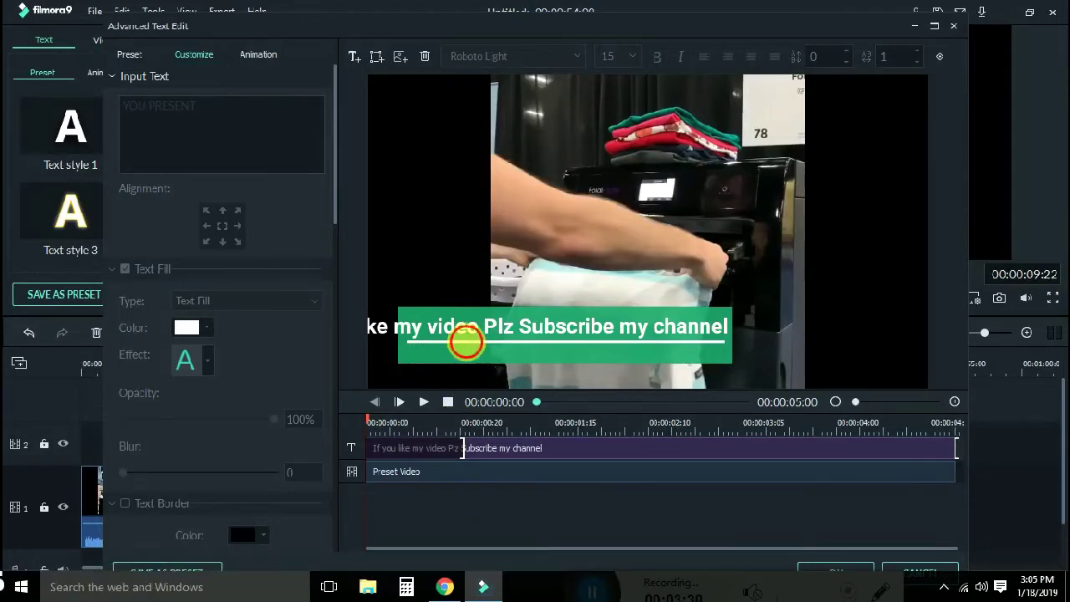
Move the green banner to the lower-left corner of the frame and stretch it across the full frame width
{"action": "left_click", "coordinate": [467, 344]}
{"action": "left_click_drag", "start_coordinate": [497, 358], "coordinate": [521, 370]}
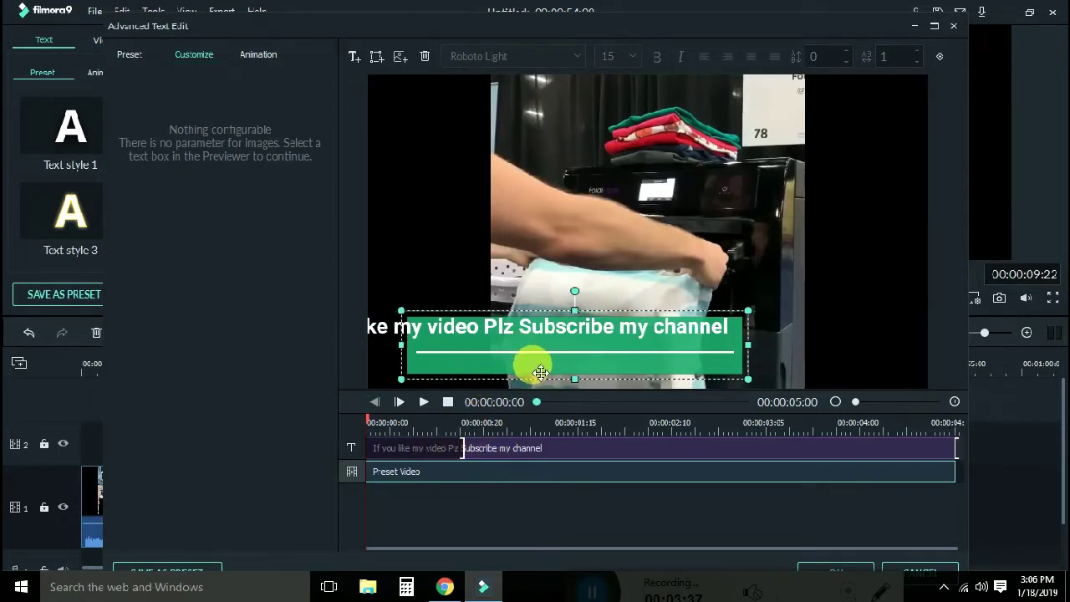
{"action": "left_click_drag", "start_coordinate": [469, 357], "coordinate": [430, 373]}
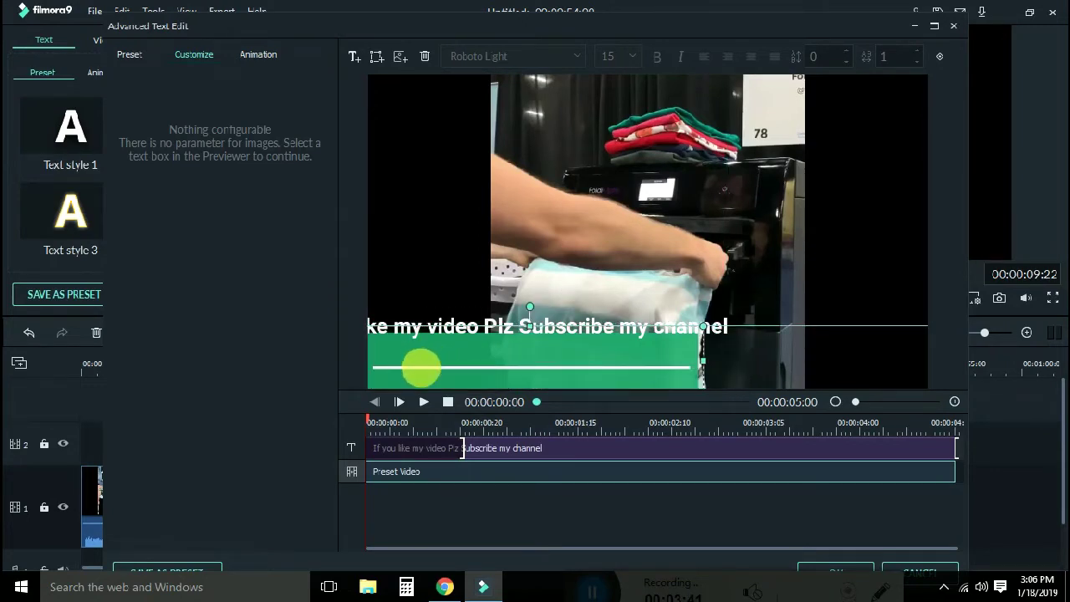
{"action": "left_click_drag", "start_coordinate": [705, 361], "coordinate": [930, 369]}
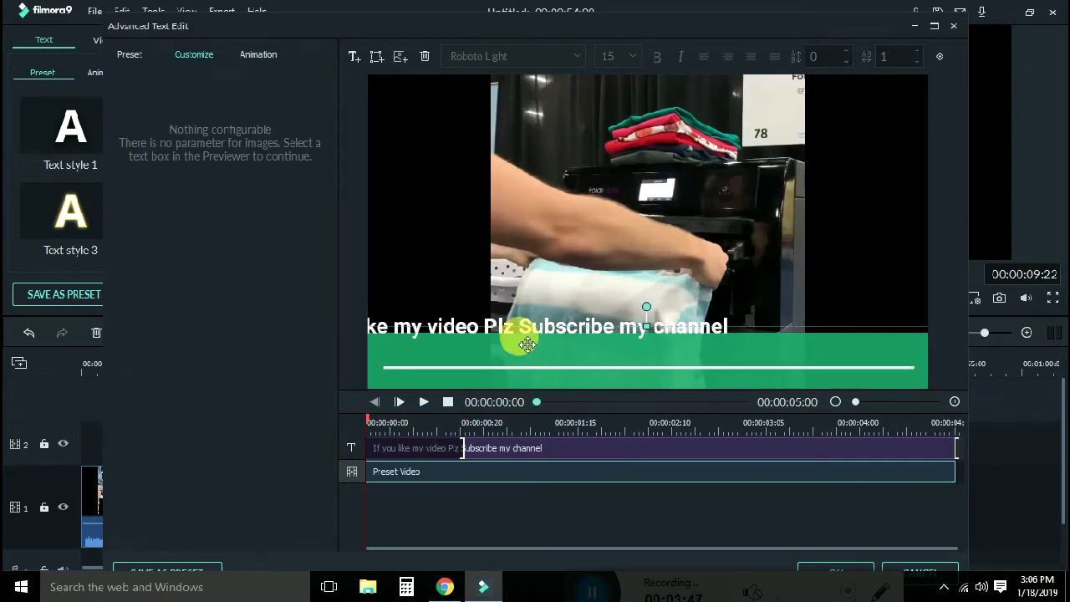
Move the subscribe text down onto the green banner, just above the white line, so the whole sentence fits
{"action": "left_click", "coordinate": [463, 327]}
{"action": "left_click_drag", "start_coordinate": [460, 329], "coordinate": [568, 355]}
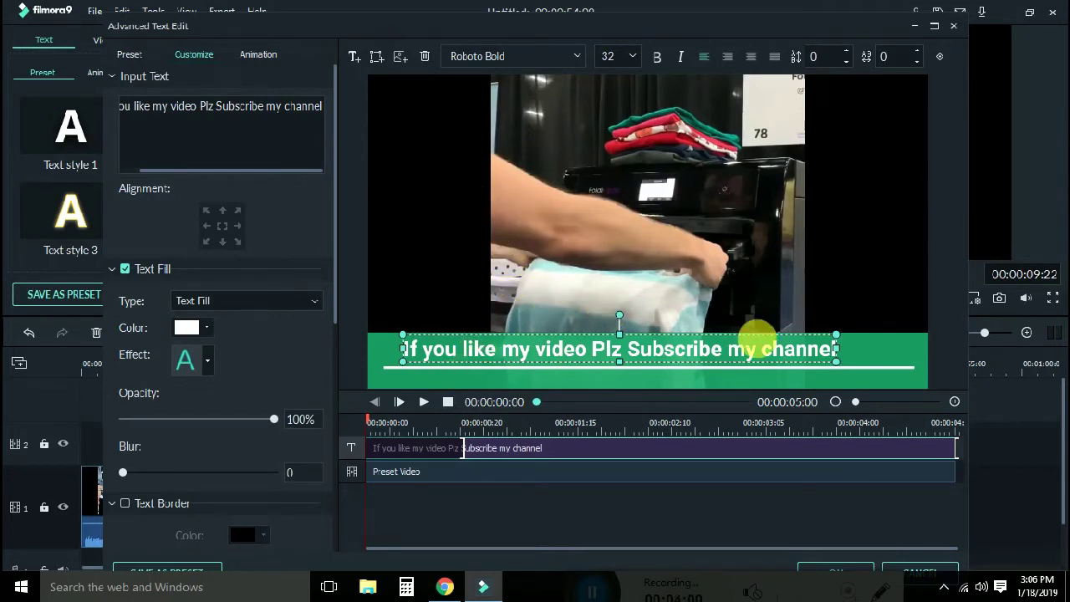
{"action": "left_click", "coordinate": [898, 348]}
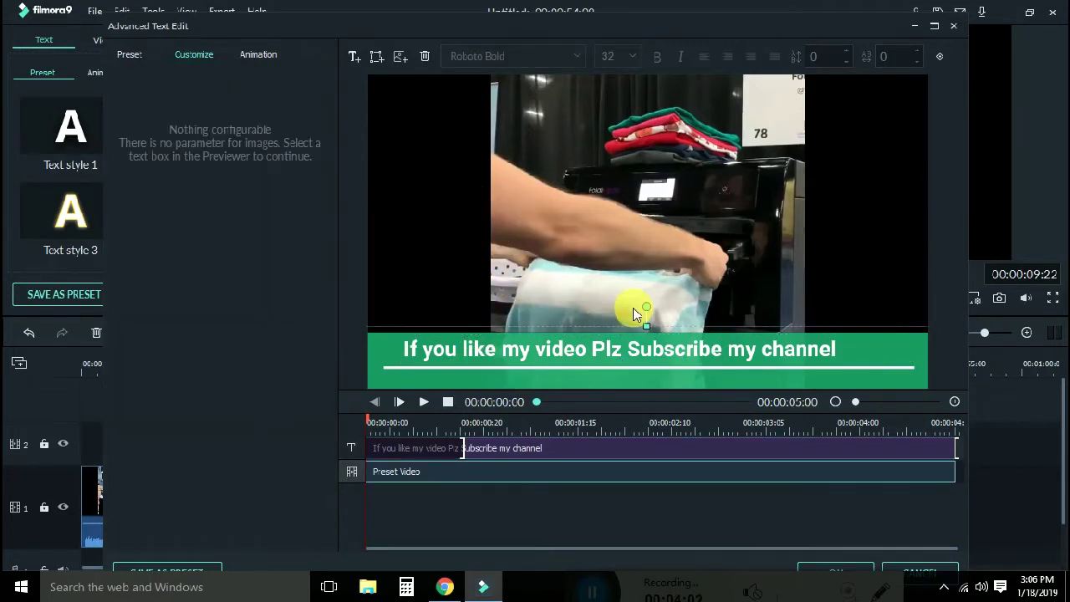
Apply the Left Roll animation and the Text style 8 preset to the subscribe text
{"action": "left_click", "coordinate": [258, 53]}
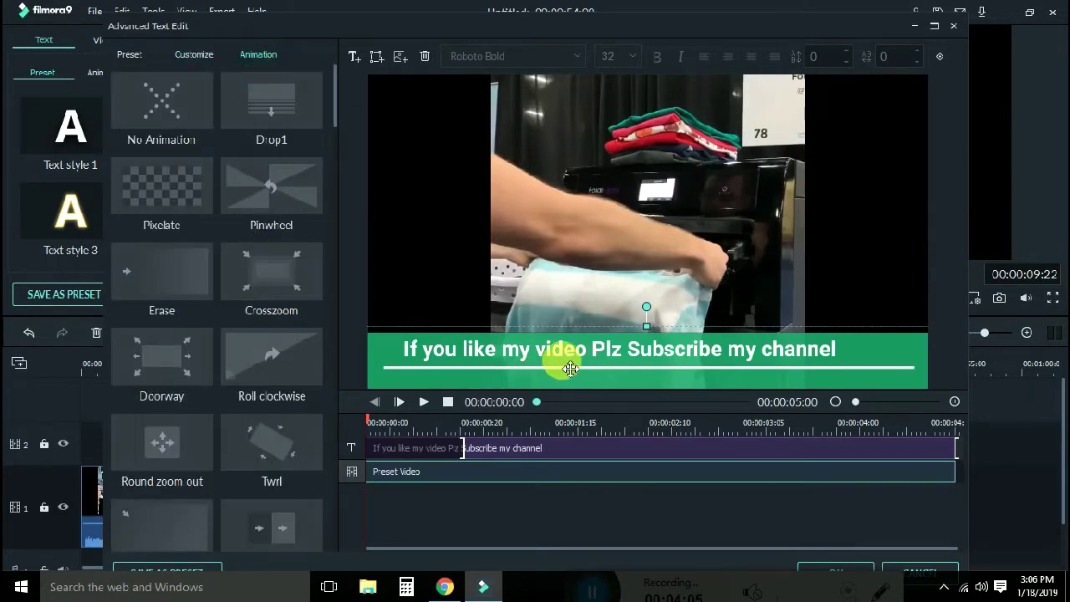
{"action": "left_click", "coordinate": [520, 368]}
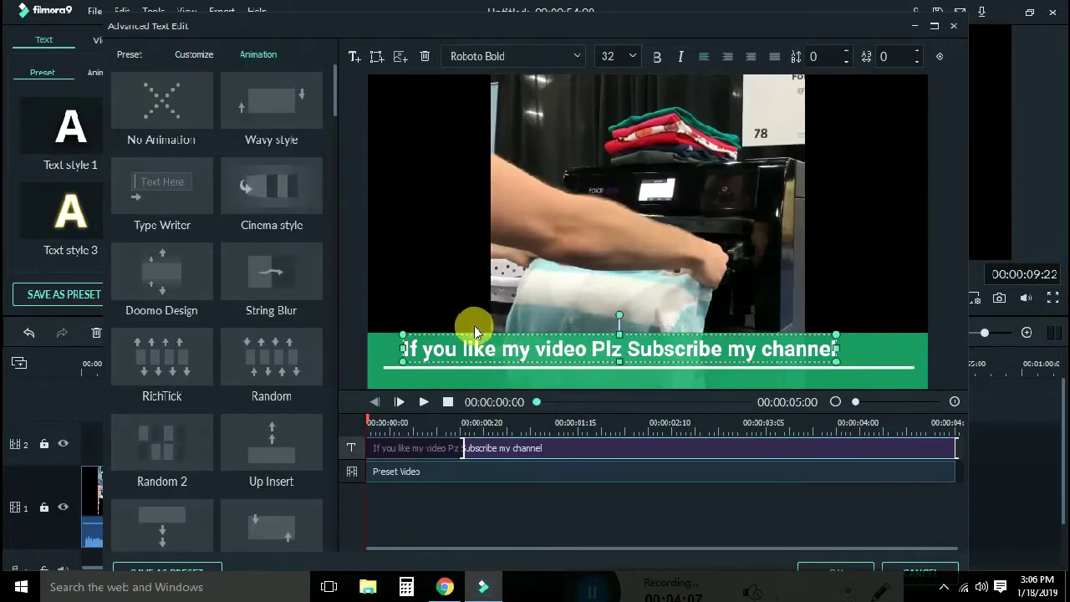
{"action": "left_click", "coordinate": [189, 53]}
{"action": "left_click", "coordinate": [134, 54]}
{"action": "left_click", "coordinate": [192, 54]}
{"action": "left_click", "coordinate": [242, 55]}
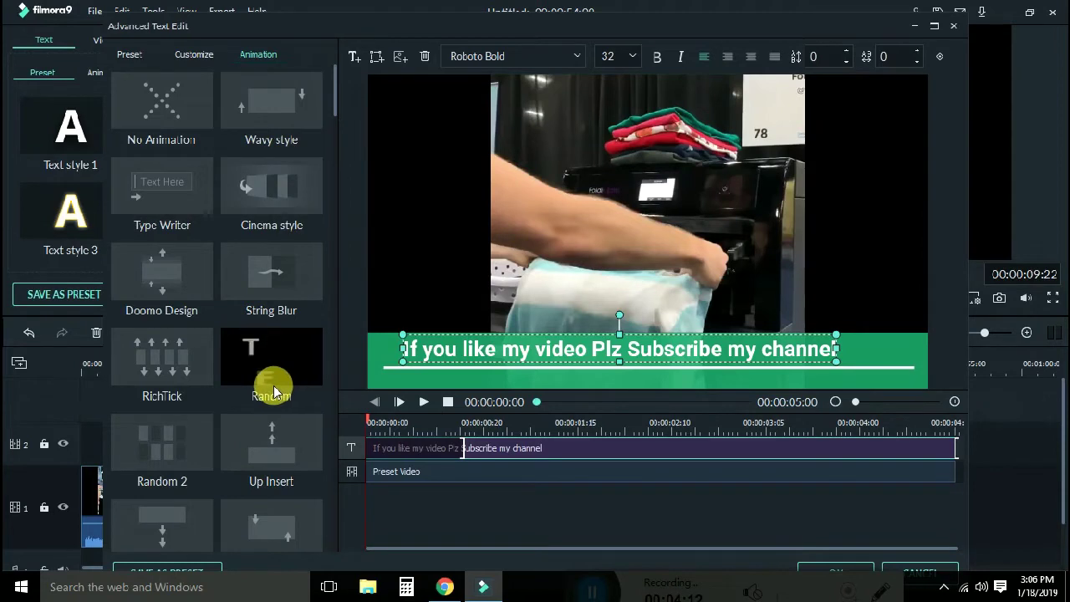
{"action": "scroll", "coordinate": [241, 359], "scroll_direction": "down", "scroll_amount": 6}
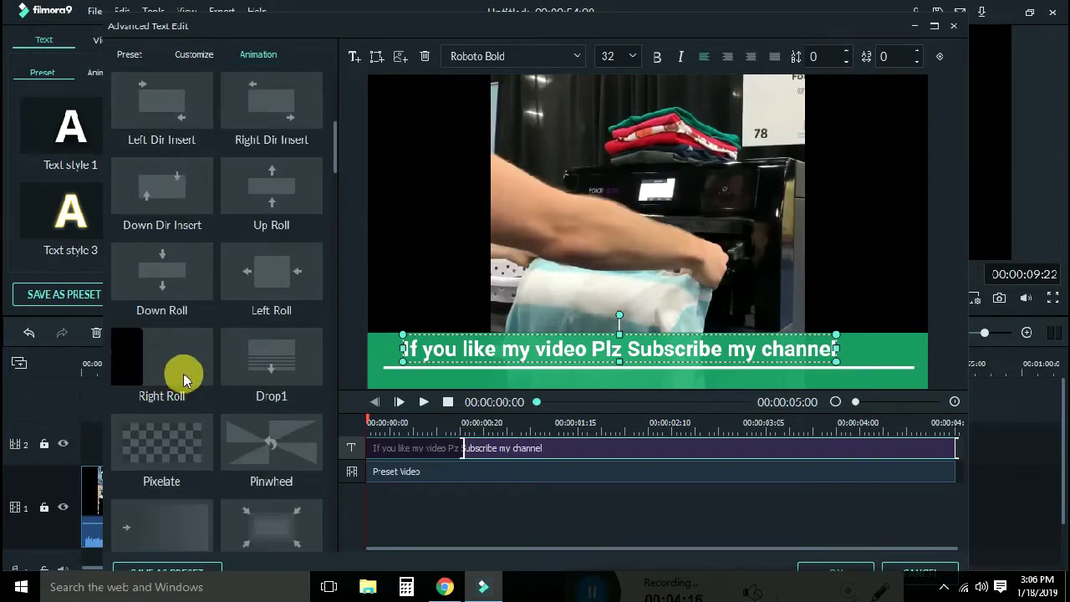
{"action": "left_click", "coordinate": [295, 284]}
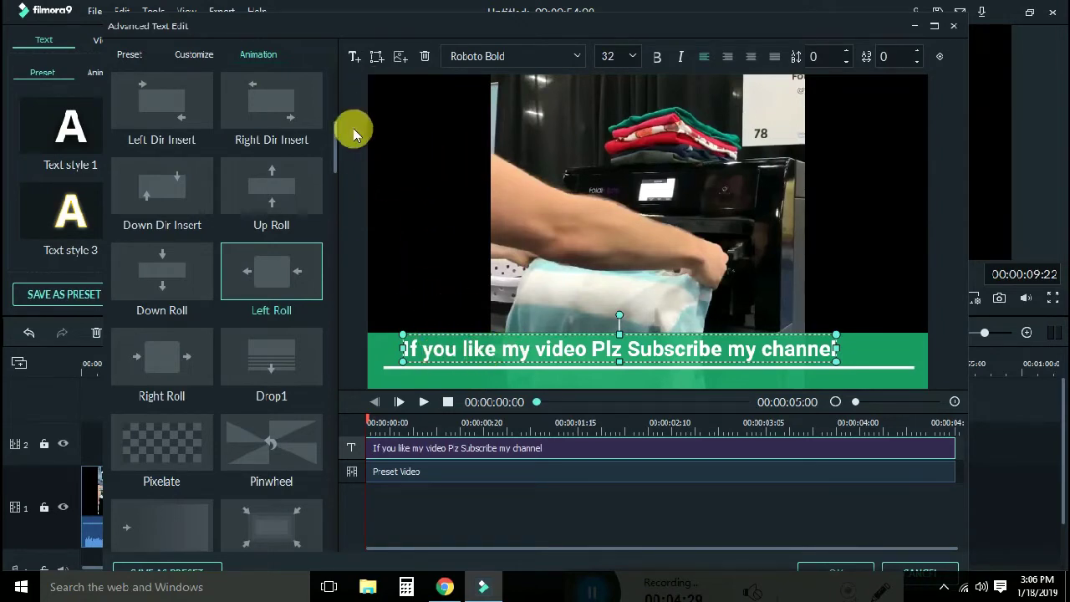
{"action": "left_click", "coordinate": [132, 55]}
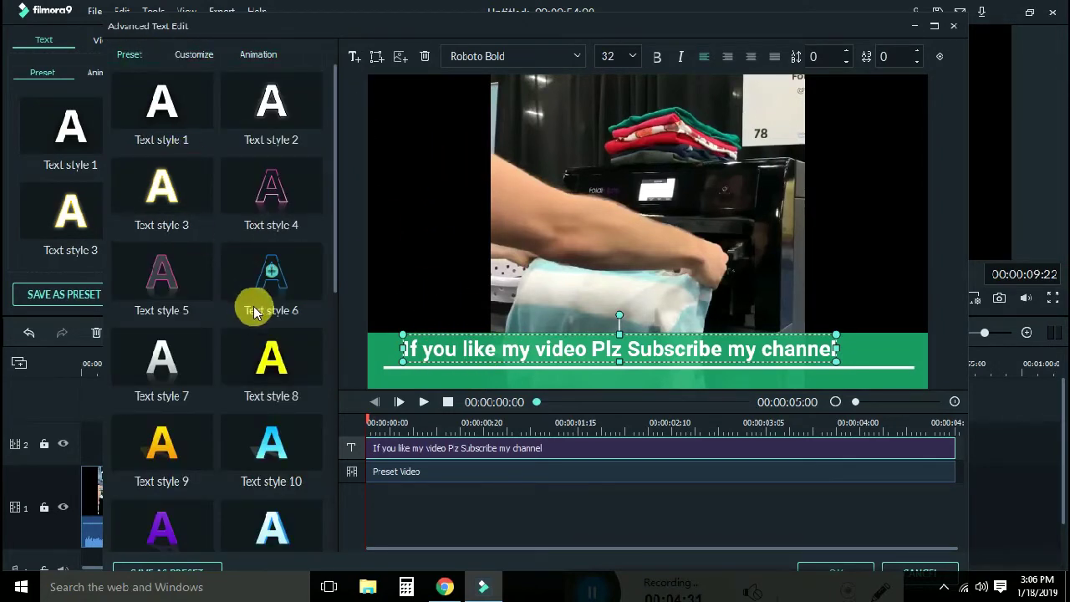
{"action": "left_click", "coordinate": [287, 358]}
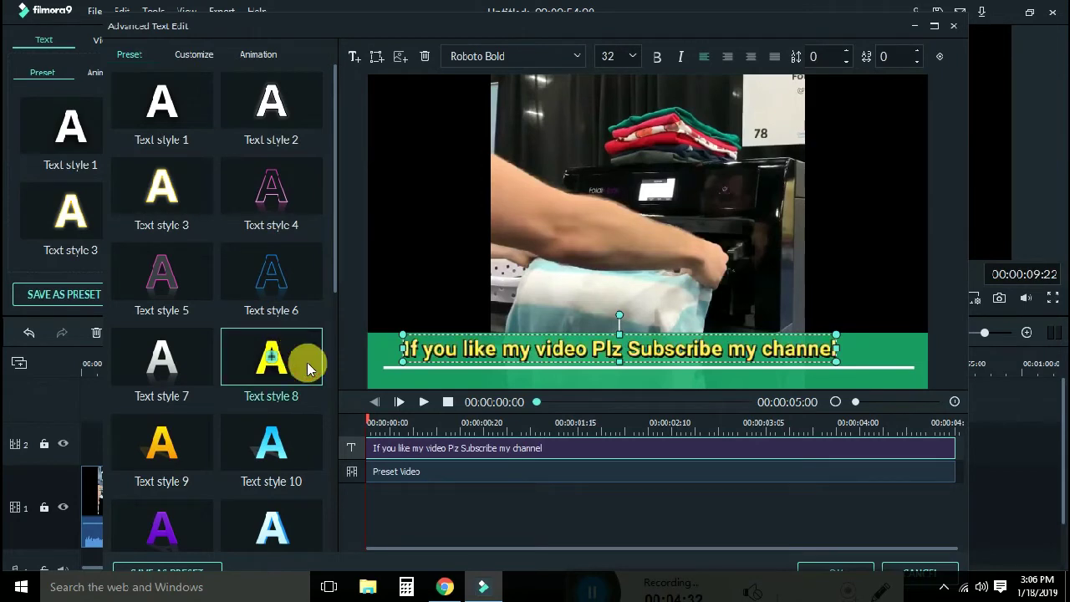
Compare the Text style 9 and Text style 10 presets on the subscribe text, and apply Text style 1
{"action": "left_click", "coordinate": [171, 445]}
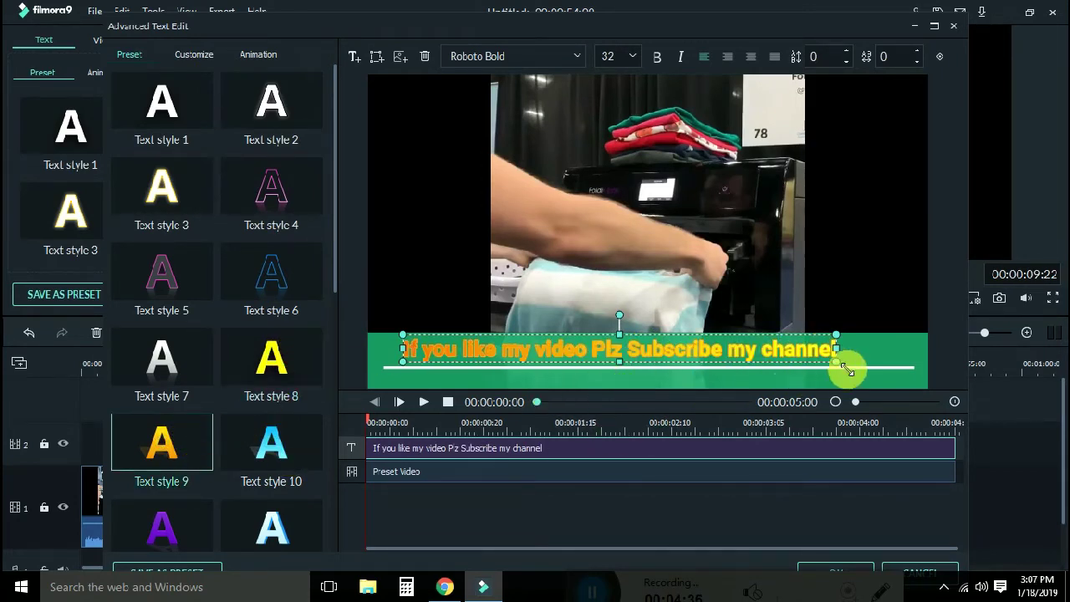
{"action": "left_click", "coordinate": [292, 447]}
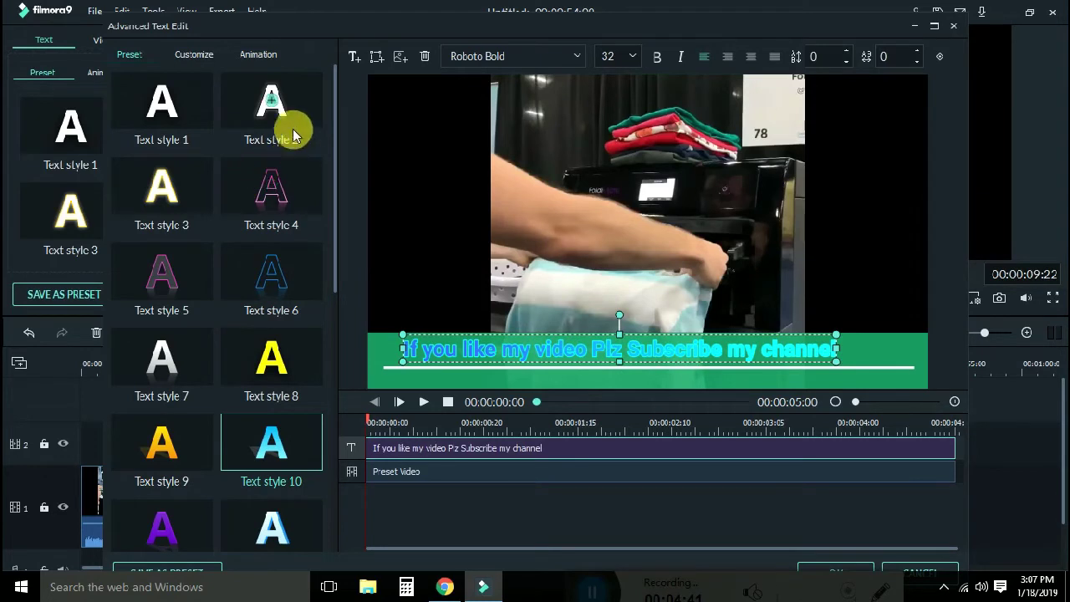
{"action": "left_click", "coordinate": [194, 108]}
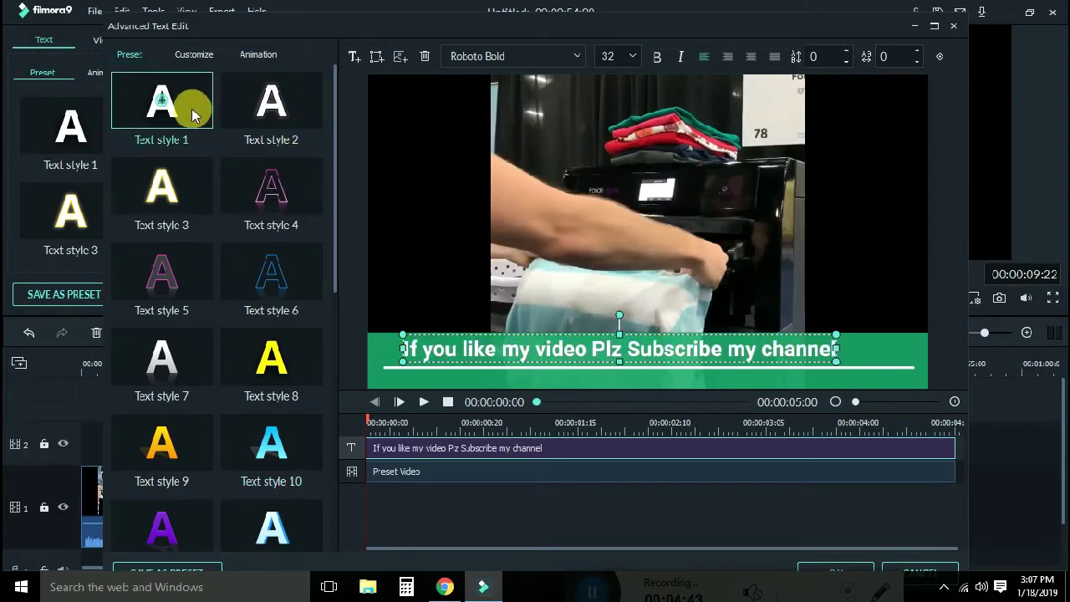
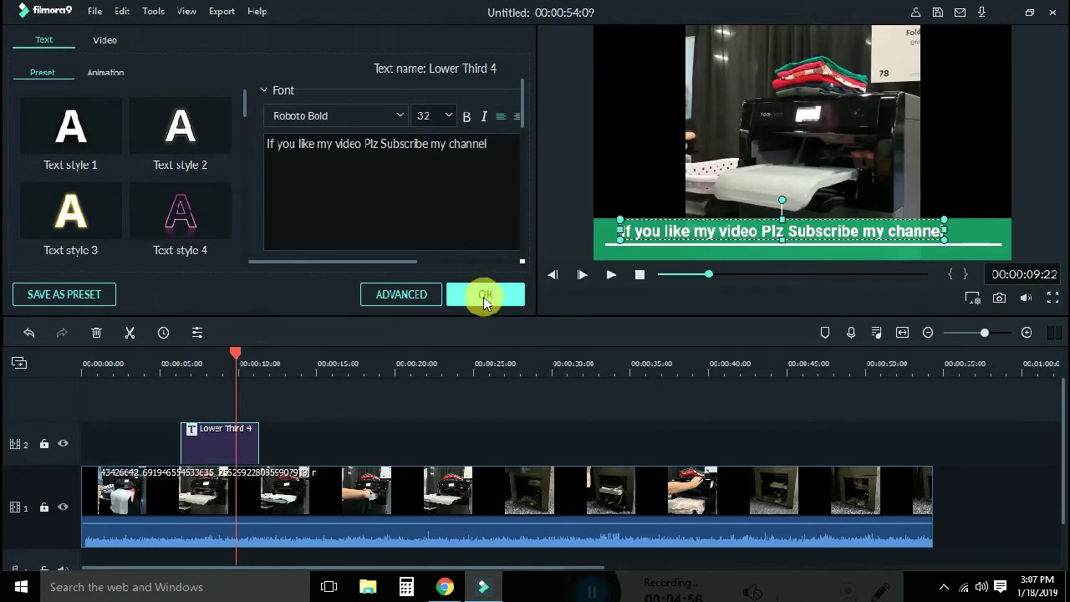
Play back the subscribe title from just before its clip begins until it has ended
{"action": "left_click_drag", "start_coordinate": [235, 354], "coordinate": [172, 356]}
{"action": "key", "text": "space"}
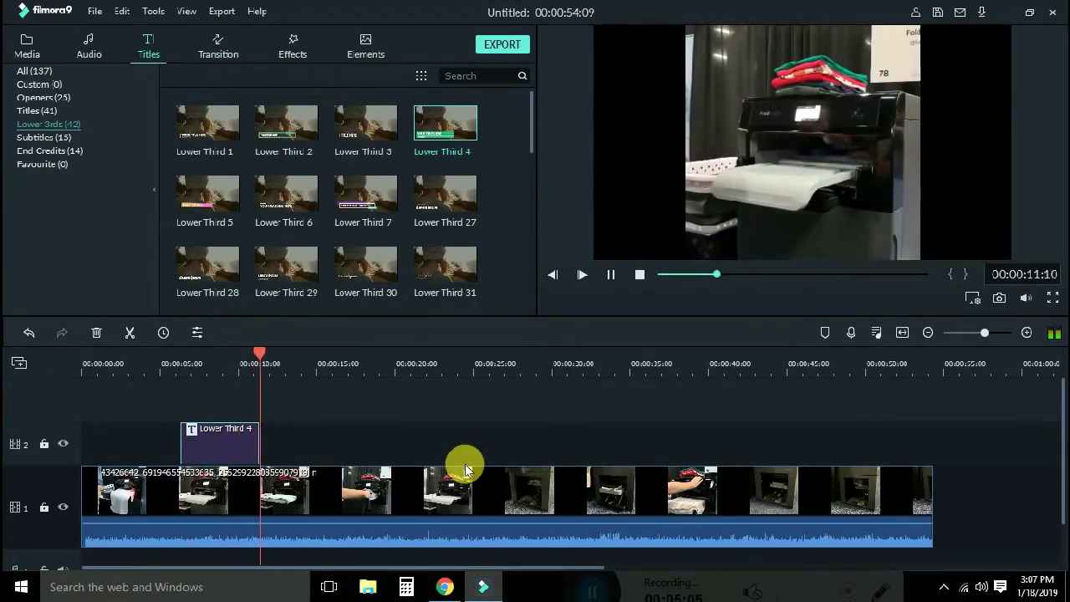
{"action": "key", "text": "space"}
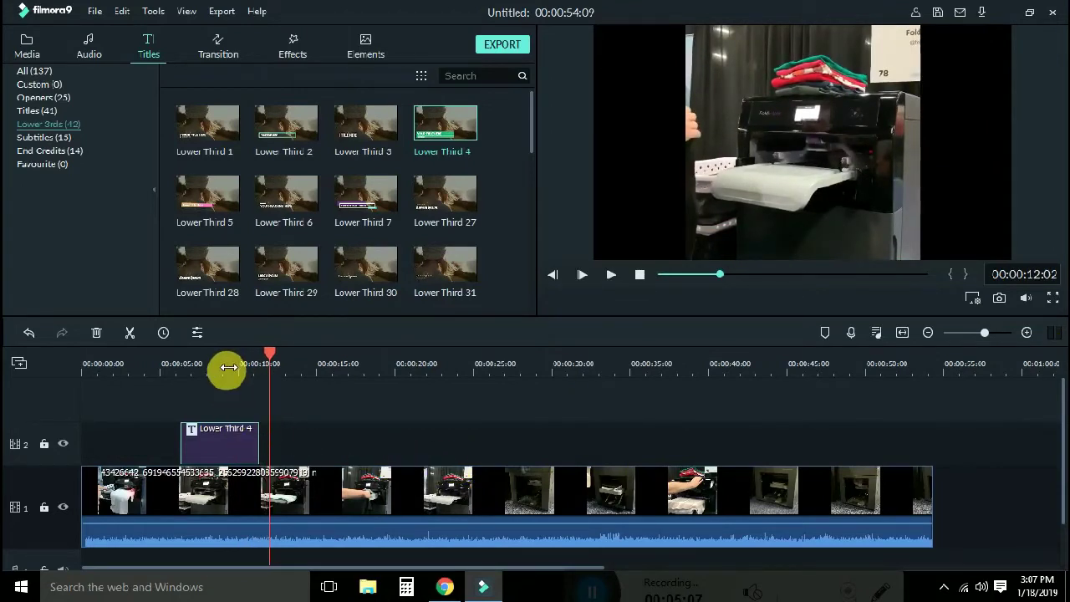
Lengthen the title clip on track 2 so it ends at about 19.5 seconds, and play it back
{"action": "left_click_drag", "start_coordinate": [228, 368], "coordinate": [219, 368]}
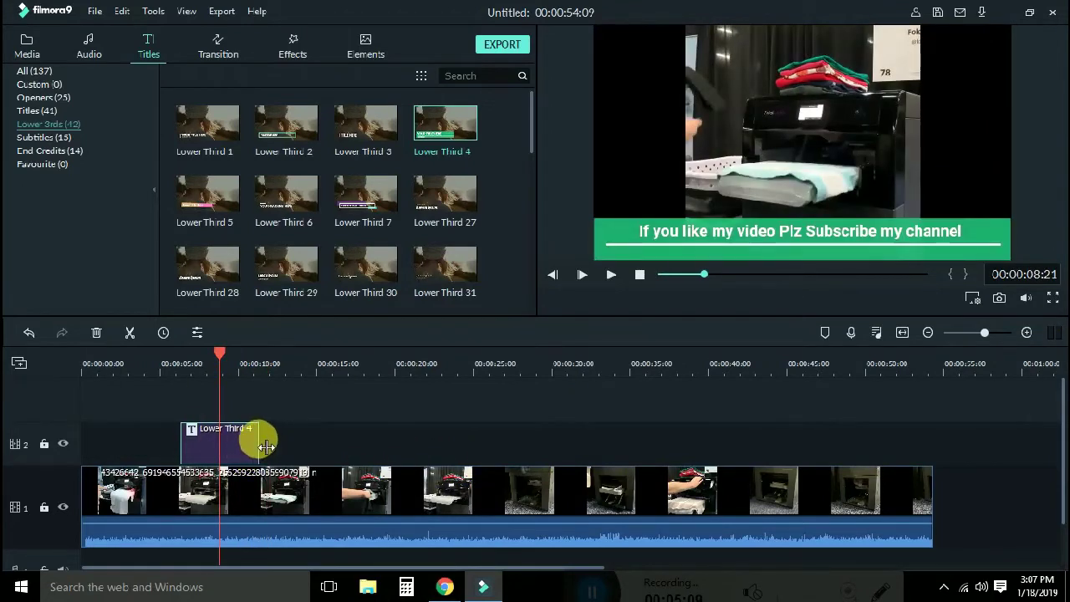
{"action": "left_click_drag", "start_coordinate": [266, 447], "coordinate": [387, 447]}
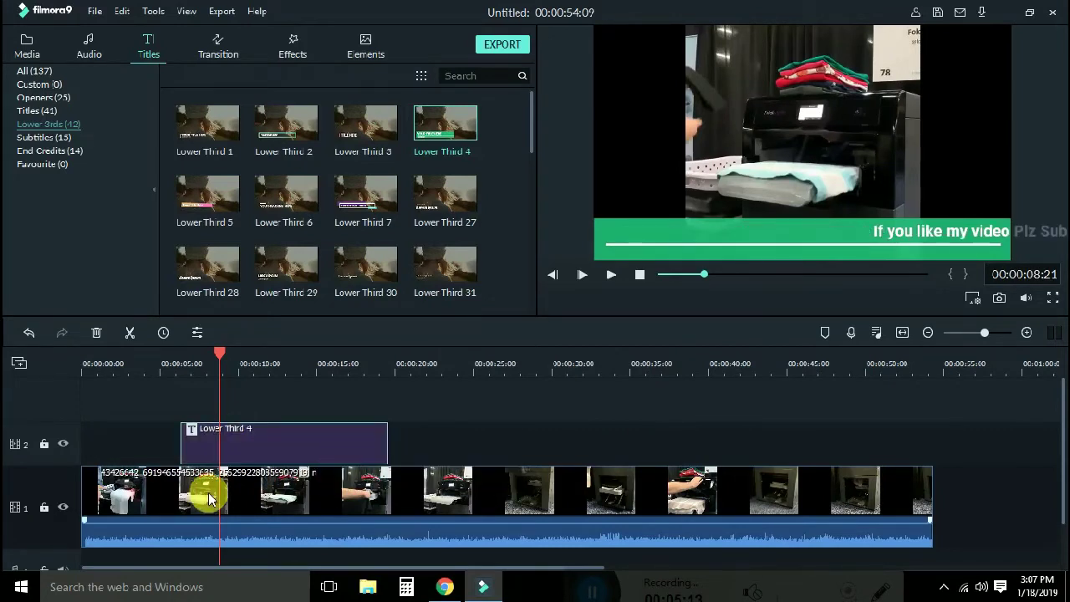
{"action": "key", "text": "space"}
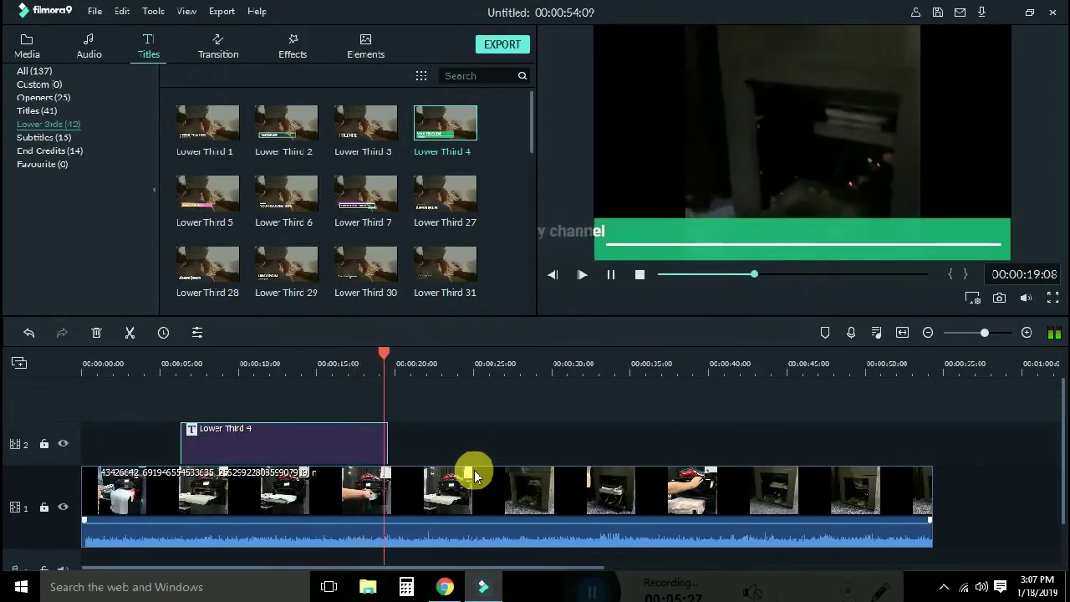
{"action": "key", "text": "space"}
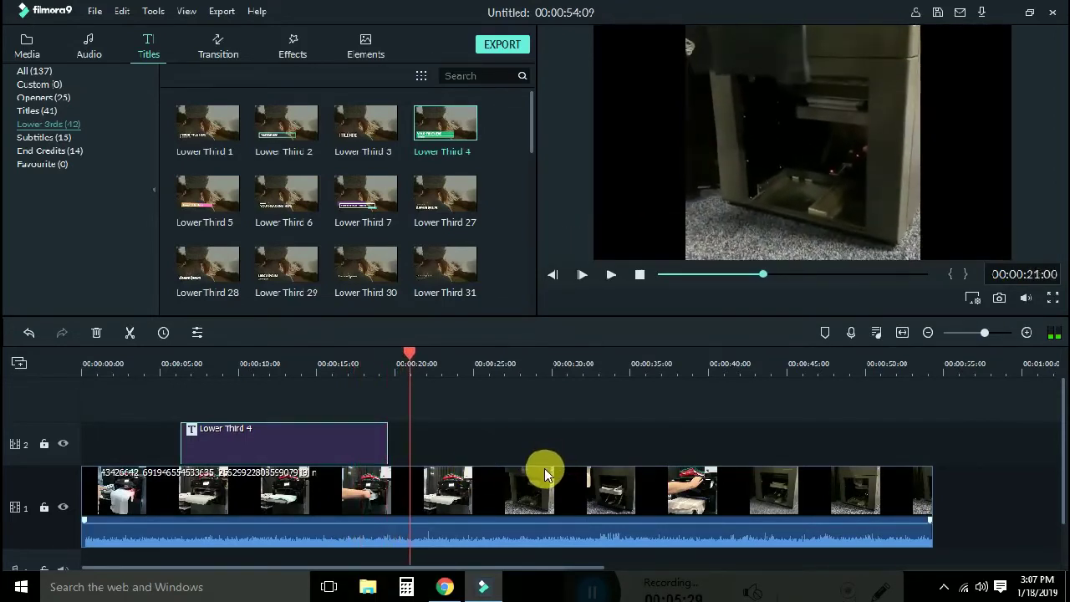
Try to paste a copy of the title at 00:00:39:07, and undo the paste
{"action": "left_click", "coordinate": [284, 376]}
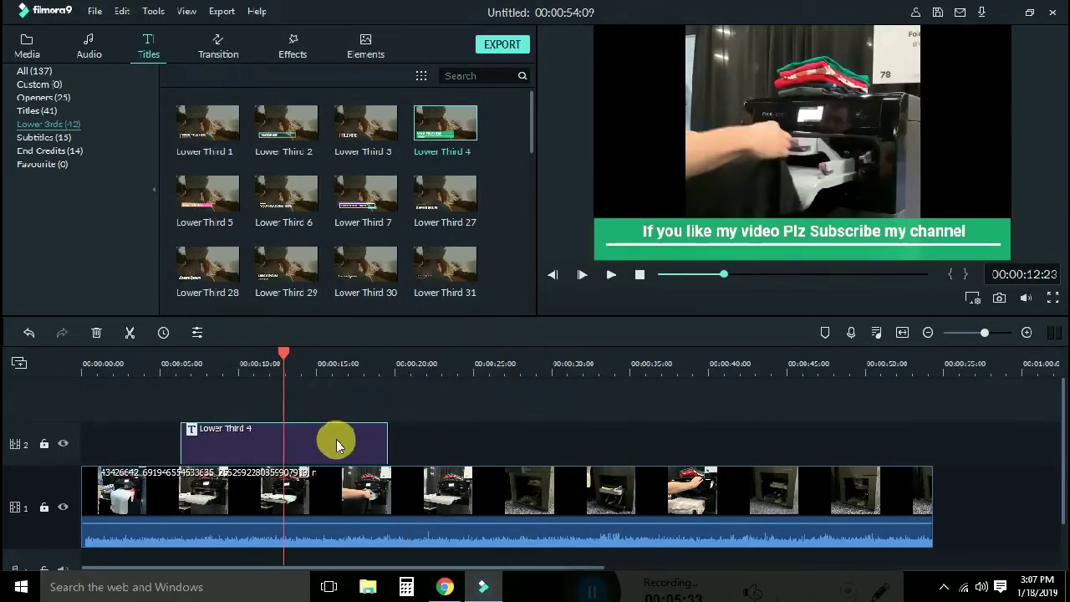
{"action": "right_click", "coordinate": [335, 440]}
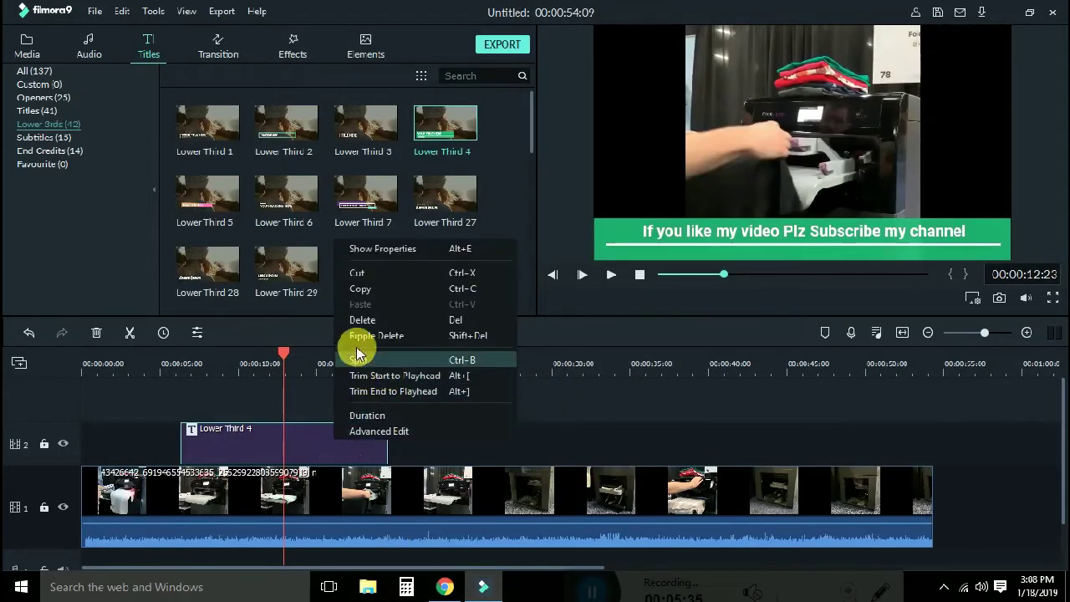
{"action": "left_click", "coordinate": [369, 289]}
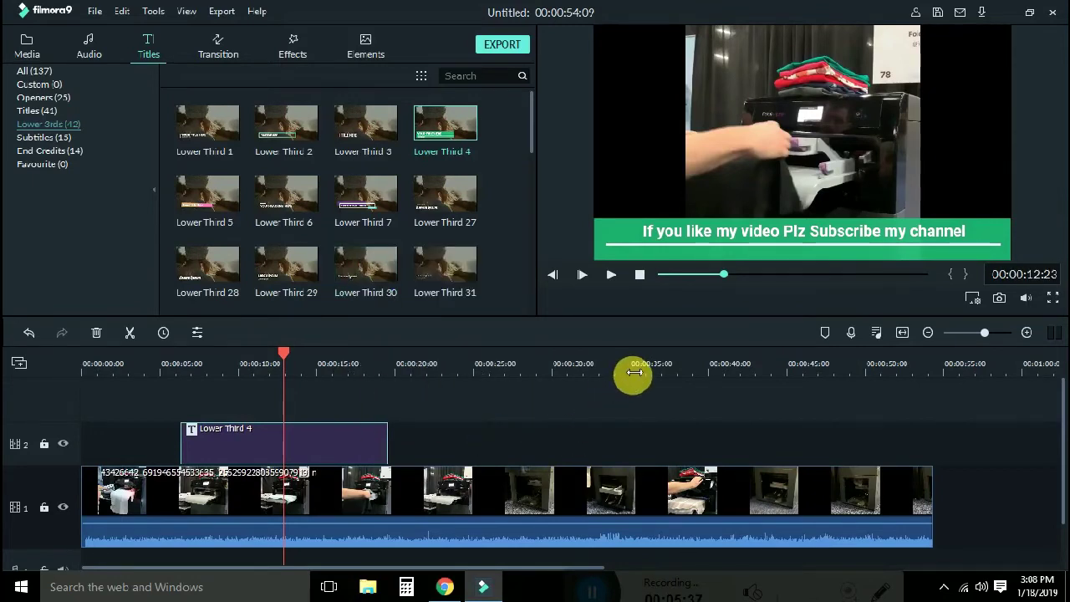
{"action": "left_click", "coordinate": [699, 378]}
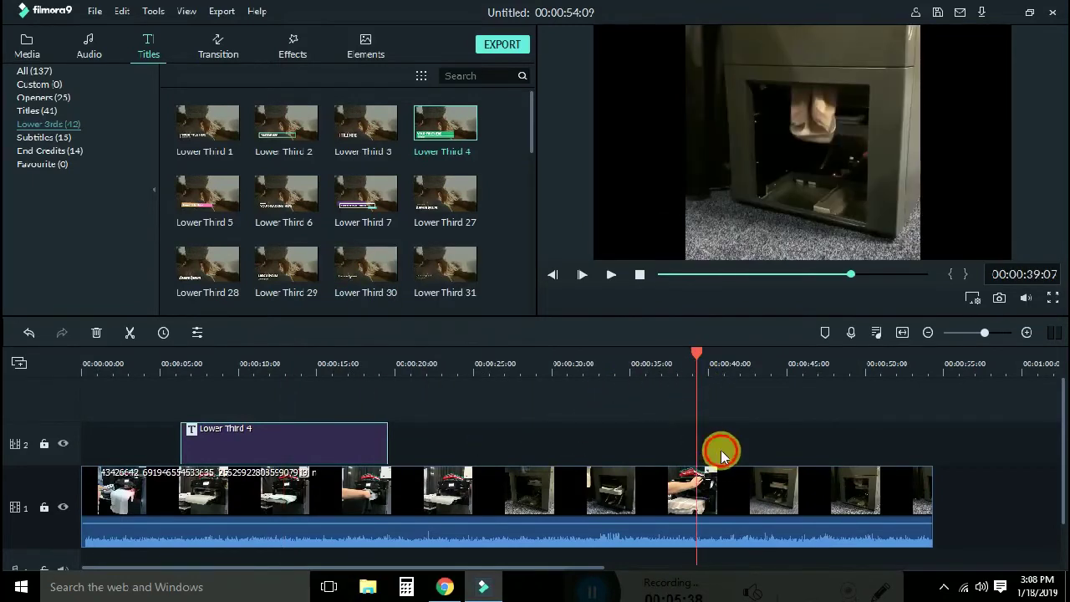
{"action": "key", "text": "ctrl+v"}
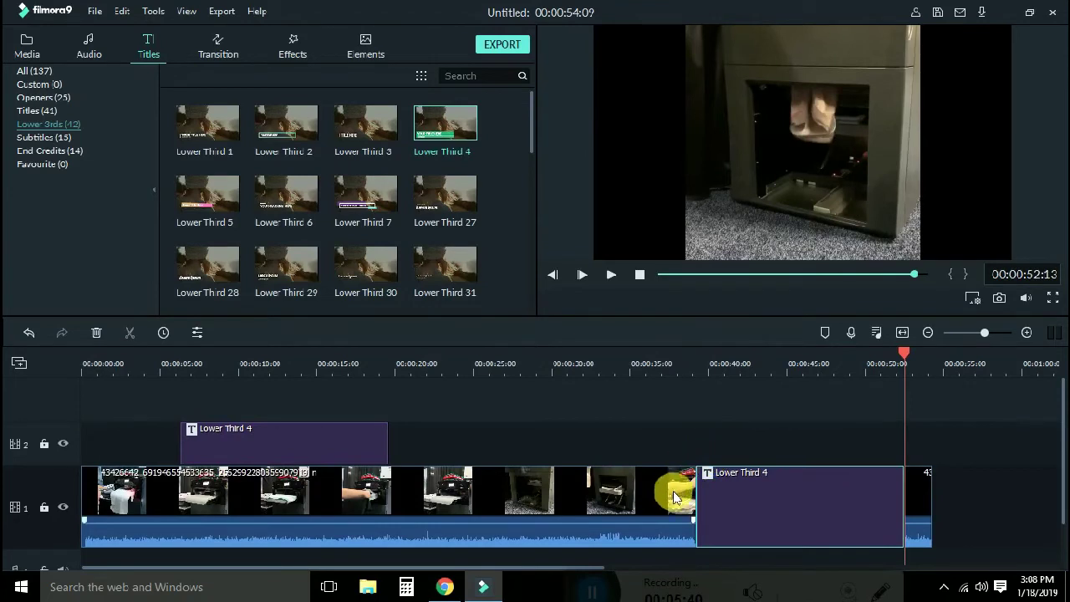
{"action": "key", "text": "ctrl+z"}
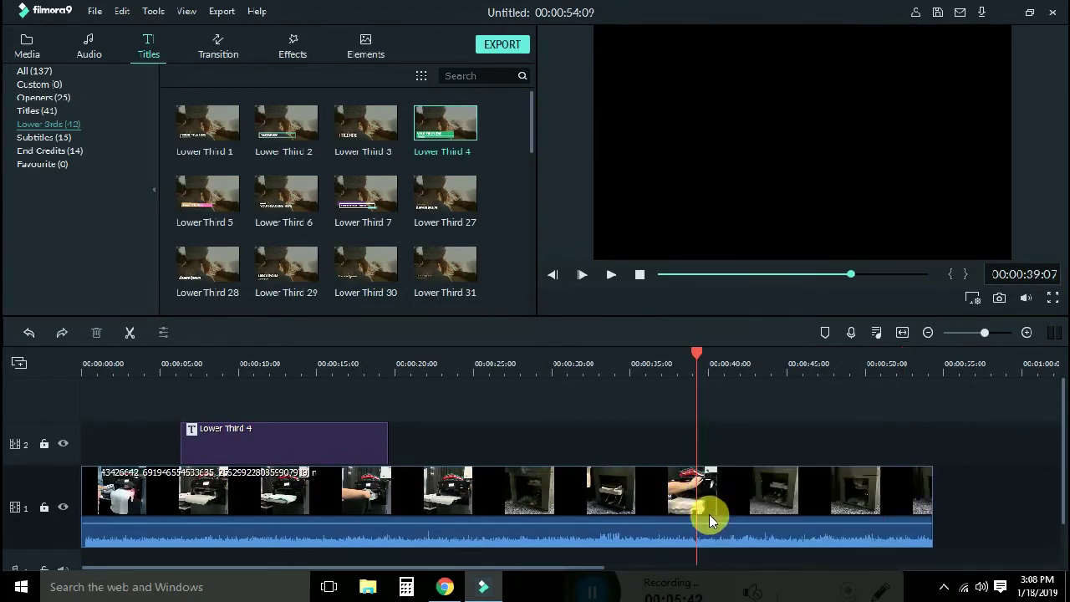
Copy the title clip, paste it at 00:00:39:07, and move the copy up onto track 2
{"action": "left_click", "coordinate": [723, 448]}
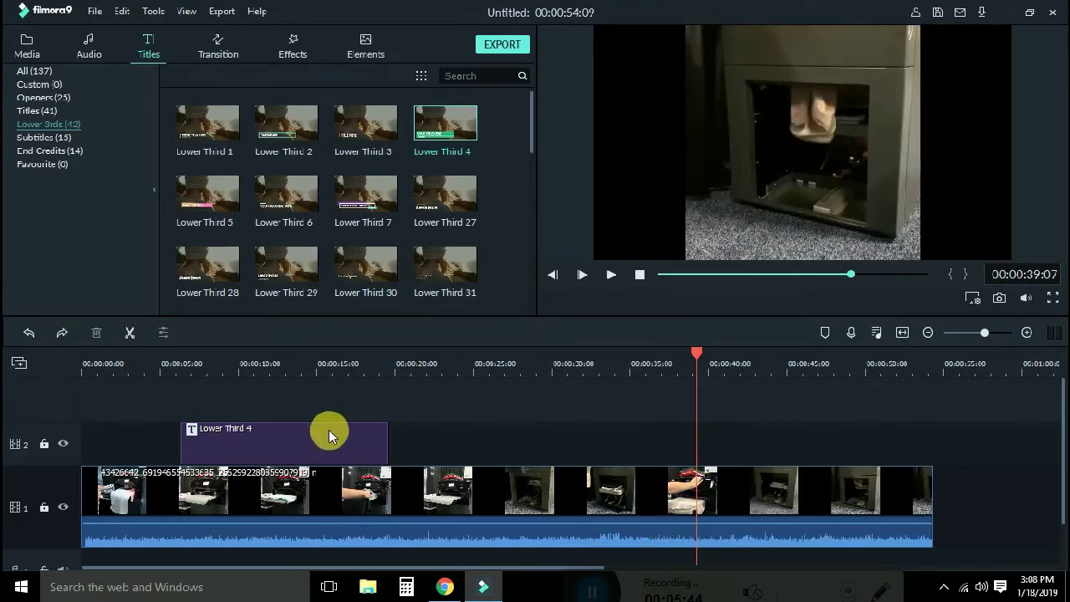
{"action": "right_click", "coordinate": [287, 439]}
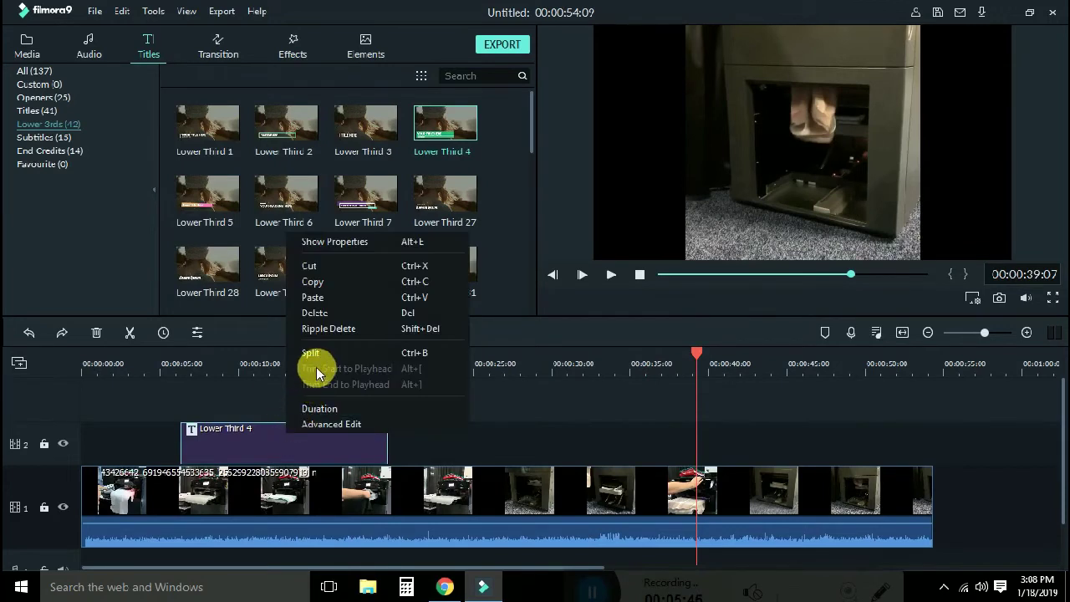
{"action": "left_click", "coordinate": [353, 281]}
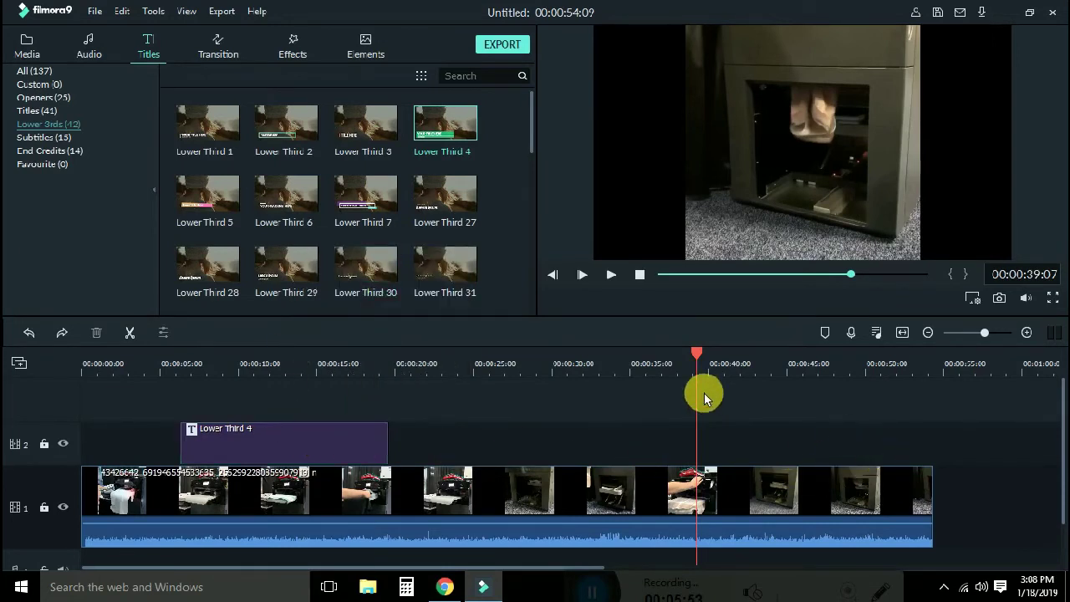
{"action": "key", "text": "ctrl+v"}
{"action": "left_click", "coordinate": [729, 465]}
{"action": "left_click_drag", "start_coordinate": [730, 466], "coordinate": [735, 443]}
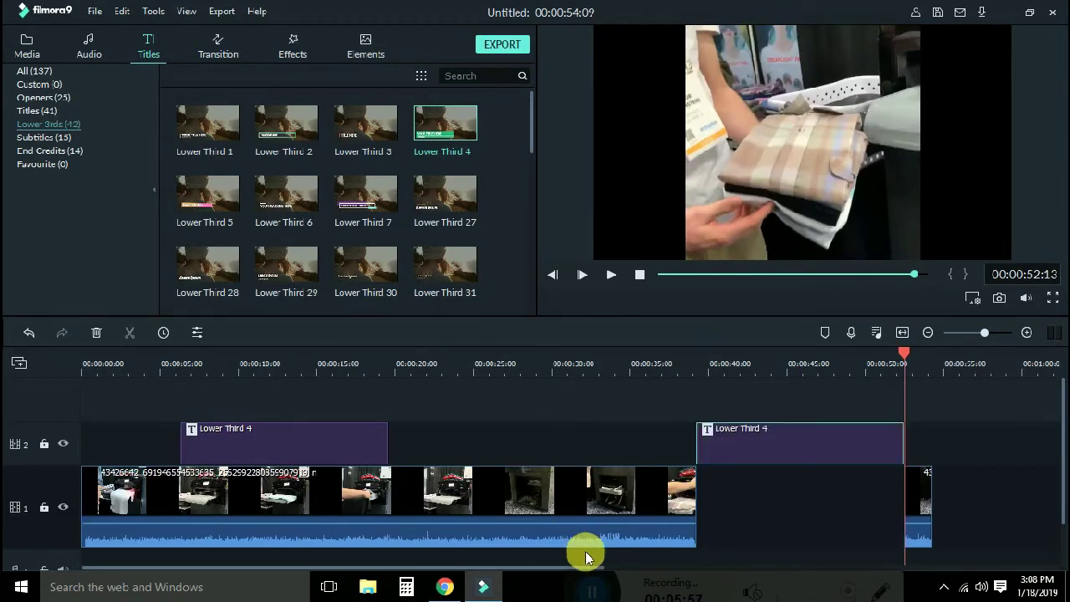
Close the gap between the two video pieces on track 1 and move the copied title to start at about 26.5 seconds
{"action": "left_click_drag", "start_coordinate": [914, 504], "coordinate": [706, 493]}
{"action": "left_click_drag", "start_coordinate": [719, 441], "coordinate": [521, 445]}
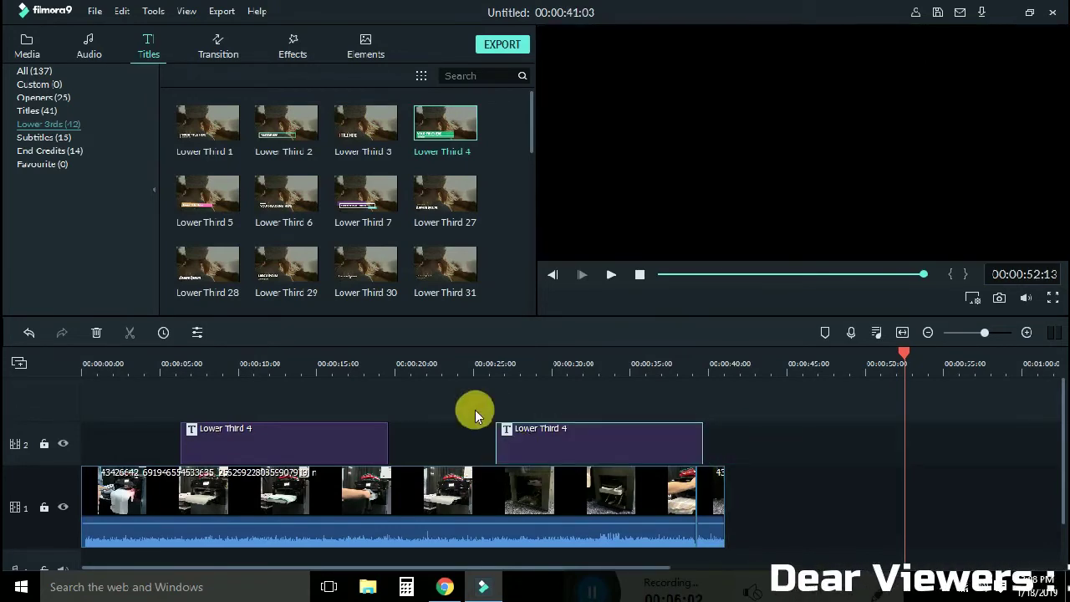
Preview the second title and shorten its clip so it ends at about 35.5 seconds
{"action": "left_click", "coordinate": [498, 372]}
{"action": "key", "text": "space"}
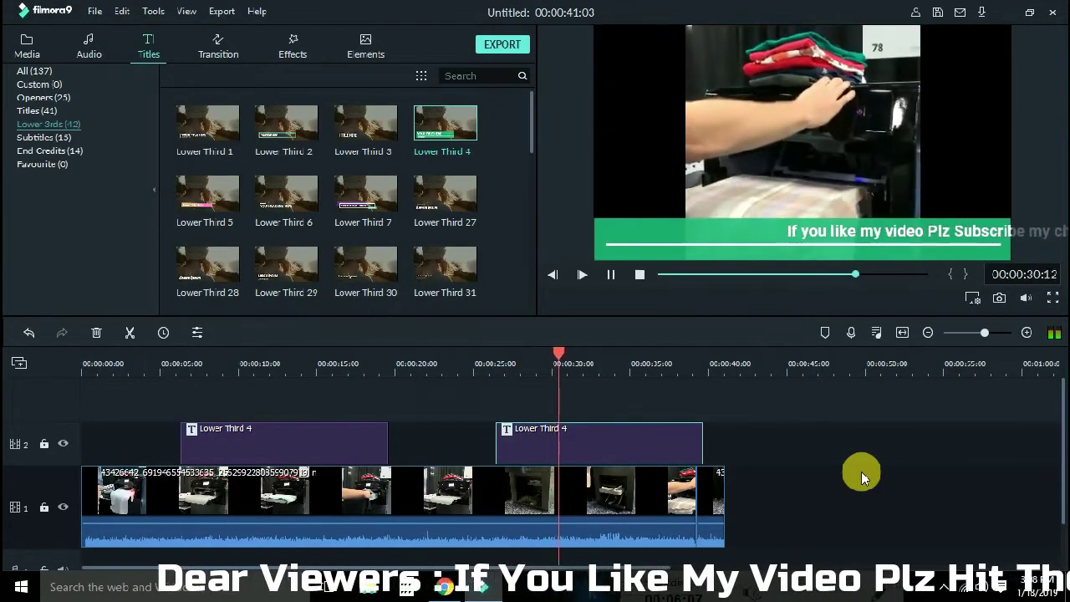
{"action": "key", "text": "space"}
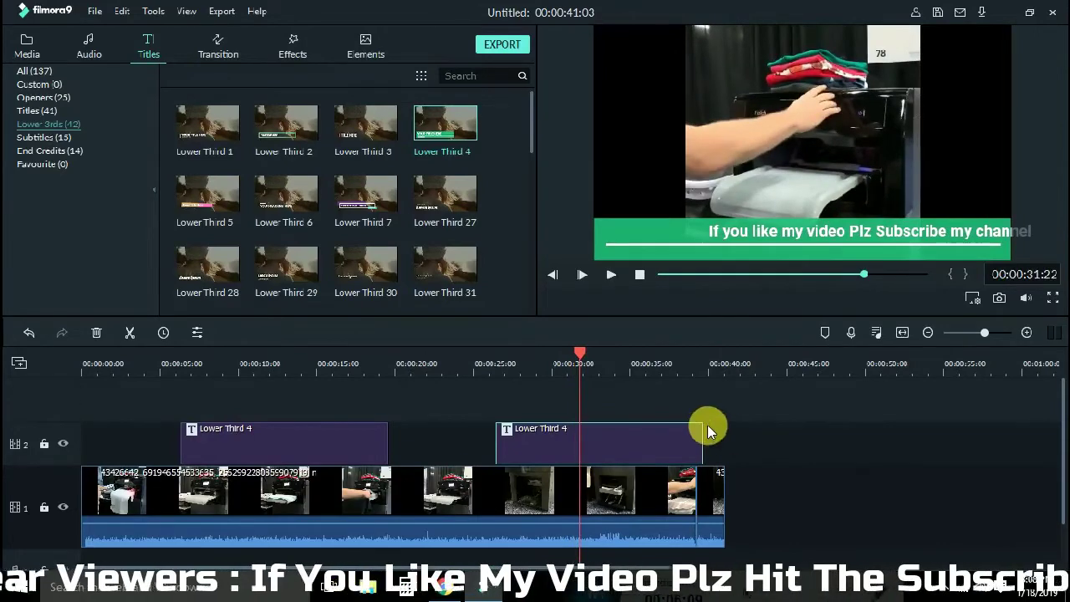
{"action": "left_click_drag", "start_coordinate": [707, 432], "coordinate": [640, 443]}
{"action": "key", "text": "space"}
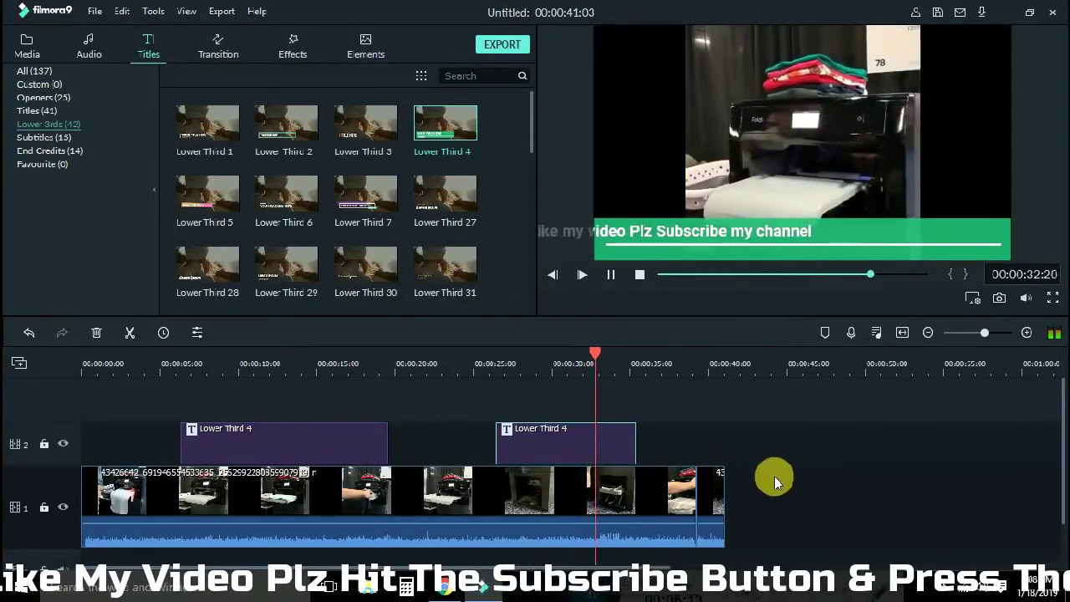
{"action": "key", "text": "space"}
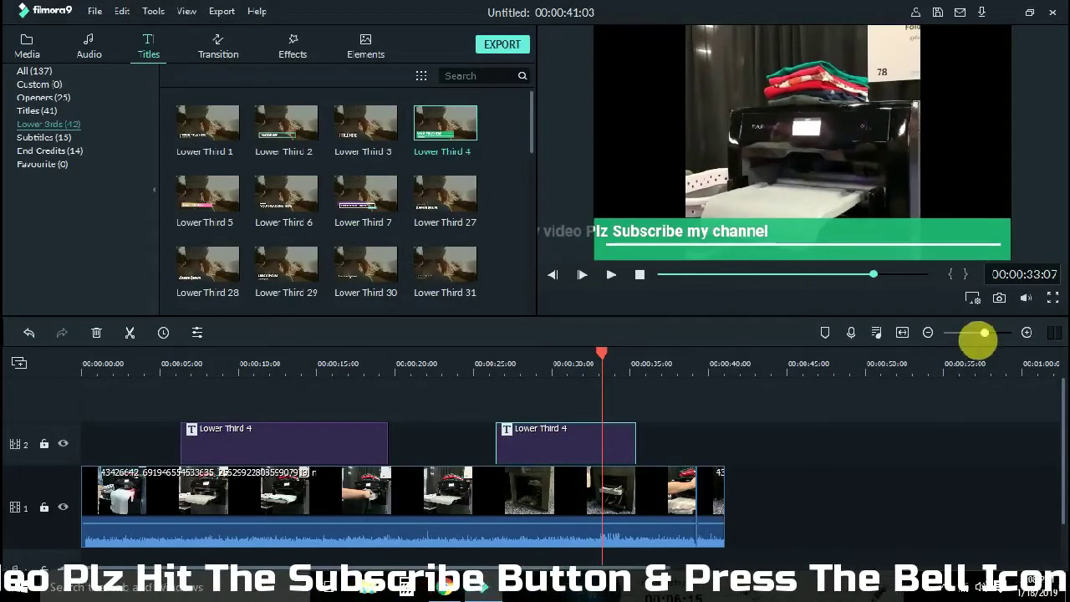
Turn the preview volume down and play back the timeline from the beginning through the first title
{"action": "key", "text": "space"}
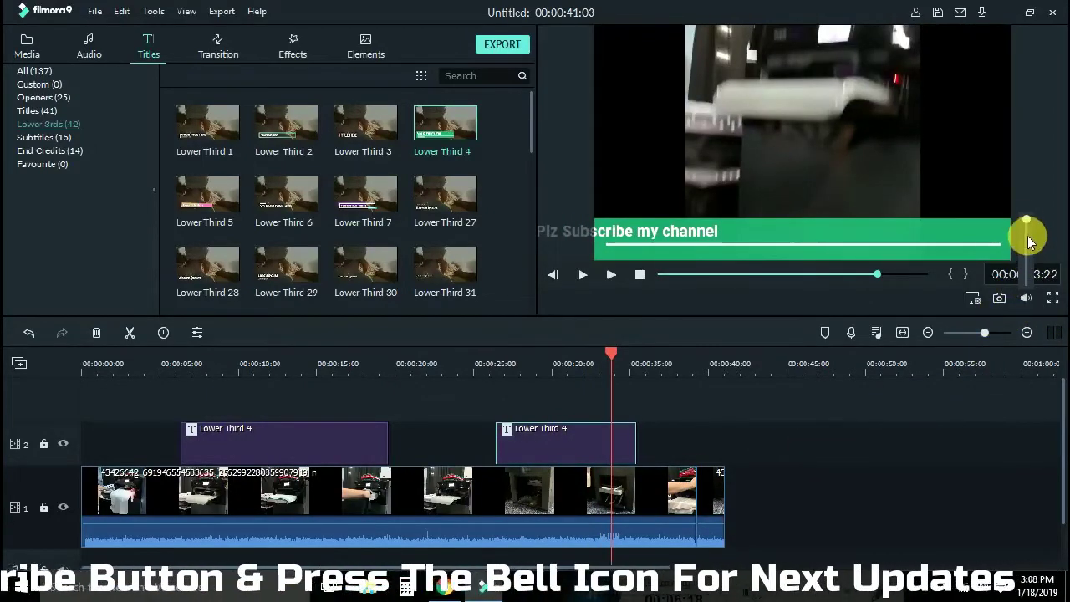
{"action": "left_click_drag", "start_coordinate": [1031, 243], "coordinate": [1028, 286]}
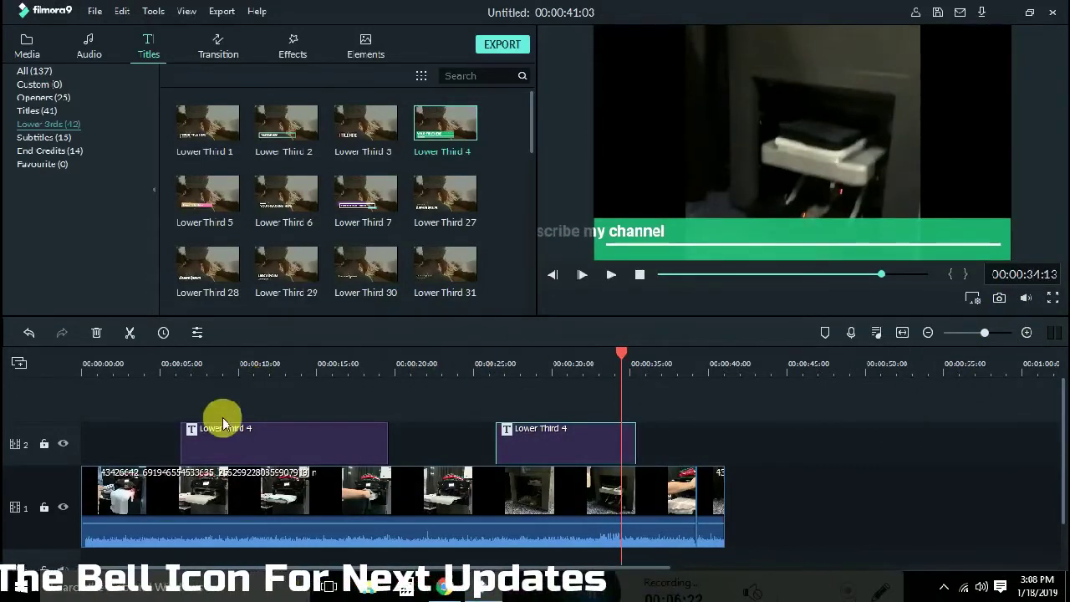
{"action": "left_click_drag", "start_coordinate": [621, 354], "coordinate": [60, 375]}
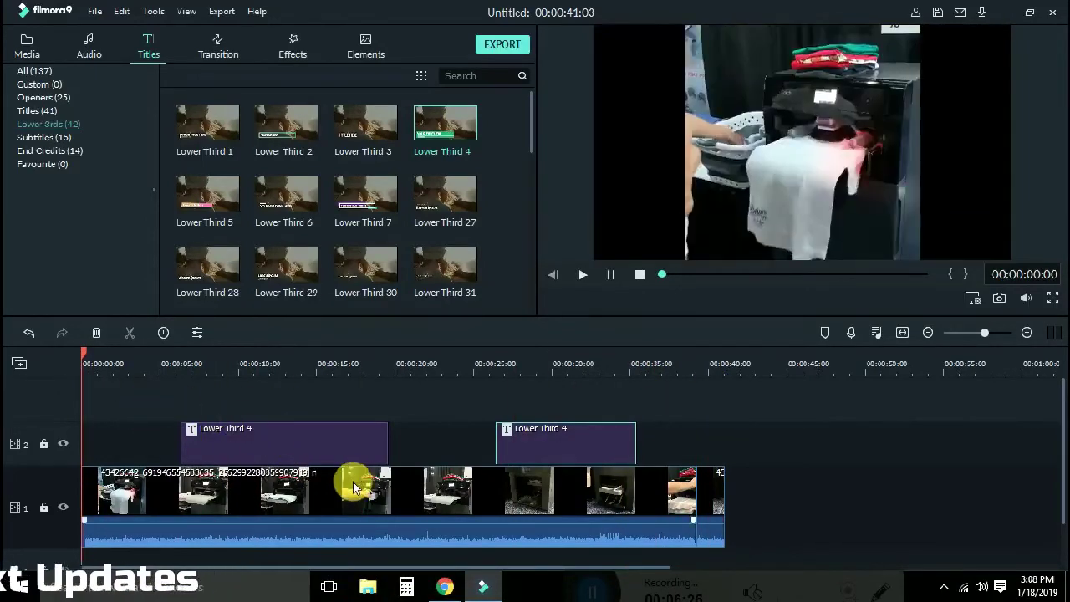
{"action": "key", "text": "space"}
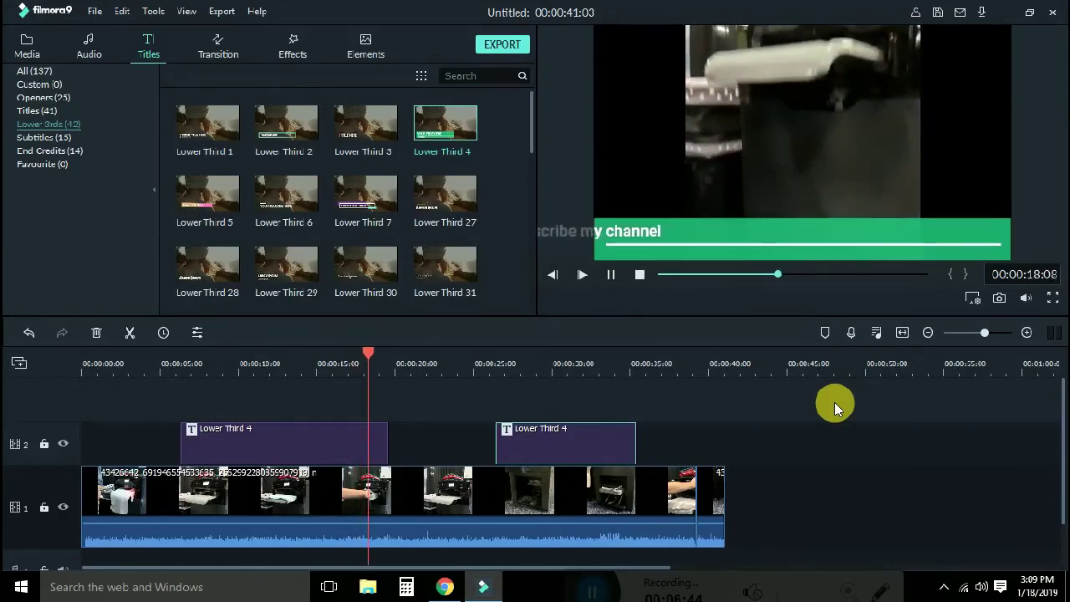
{"action": "key", "text": "space"}
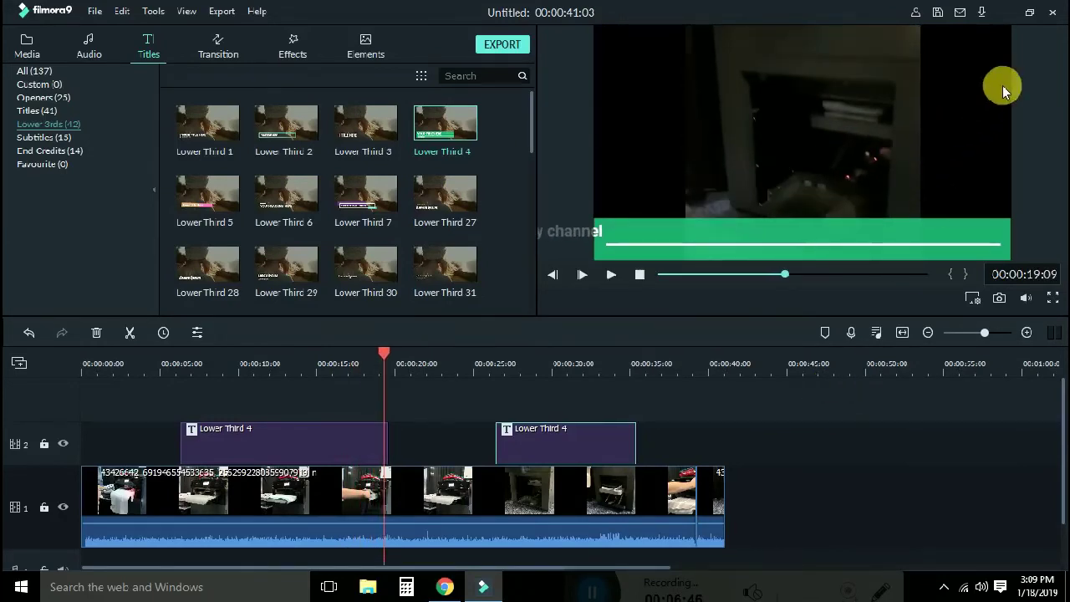